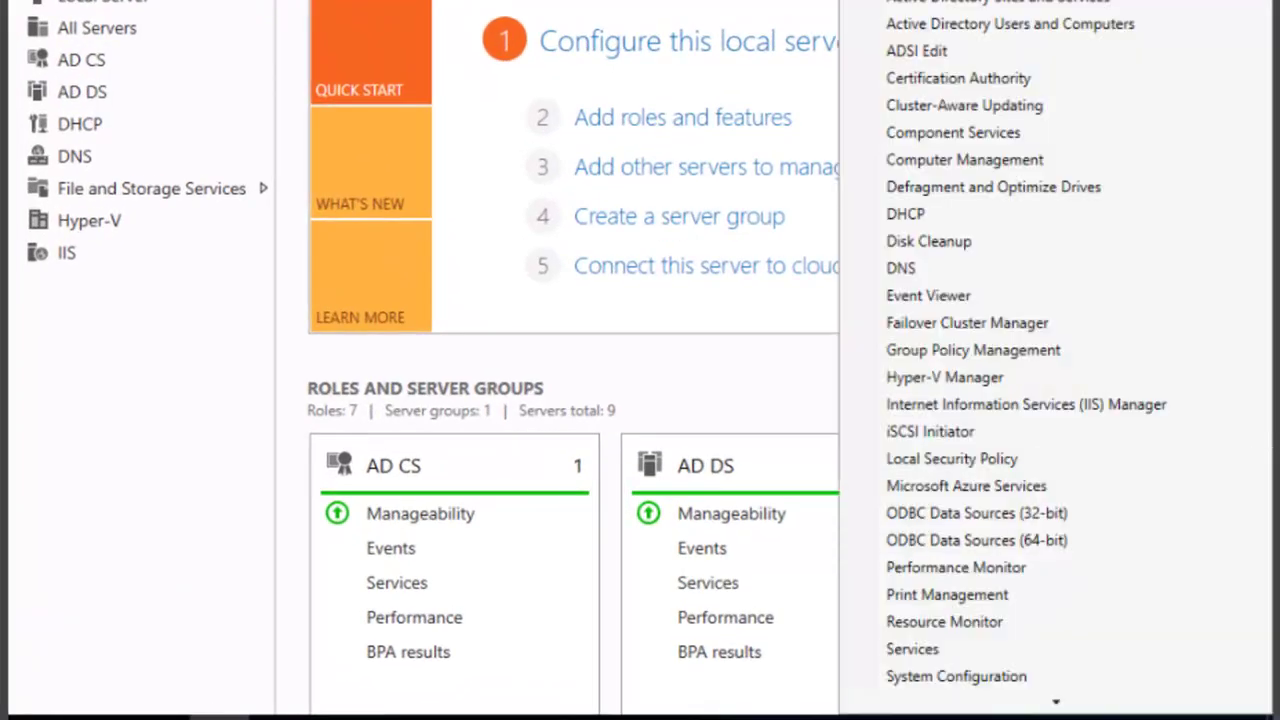
- Launch the Certification Authority console from Server Manager's Tools menu to show contoso-DC-CA
left_click(997, 80)
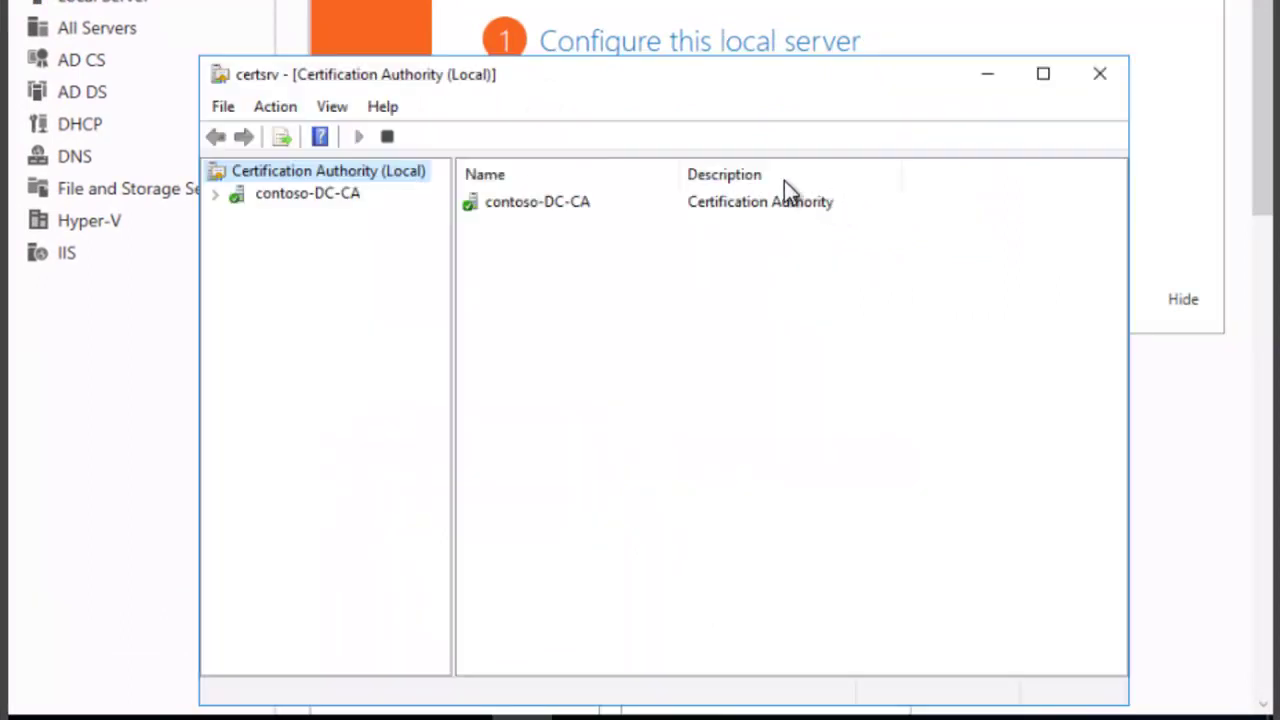
- Start the Back up CA wizard for contoso-DC-CA and advance past its welcome page
right_click(277, 196)
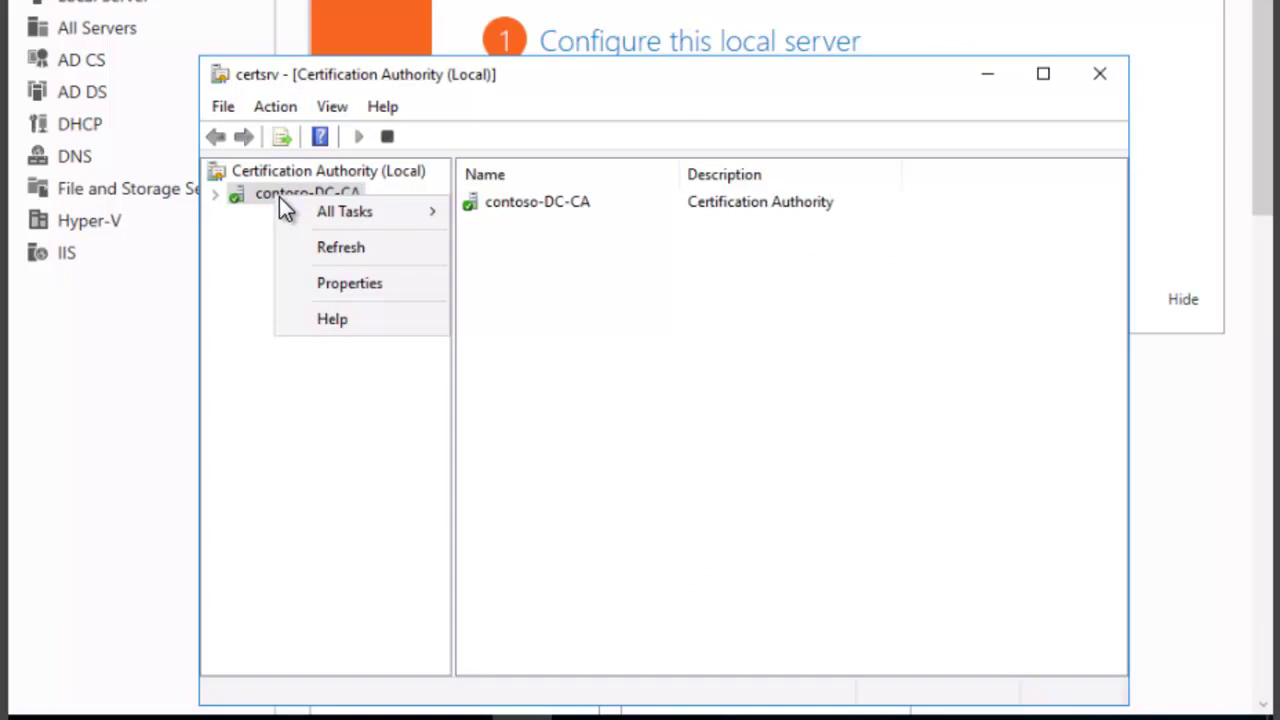
mouse_move(385, 216)
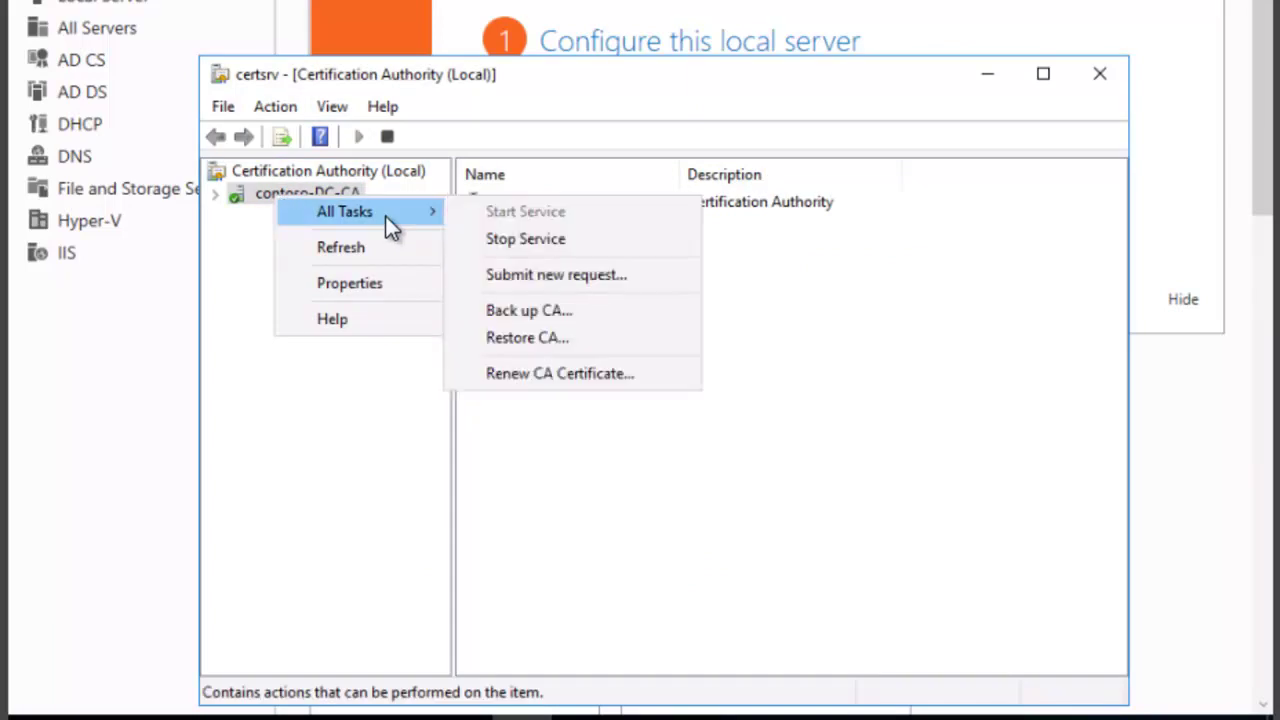
left_click(526, 313)
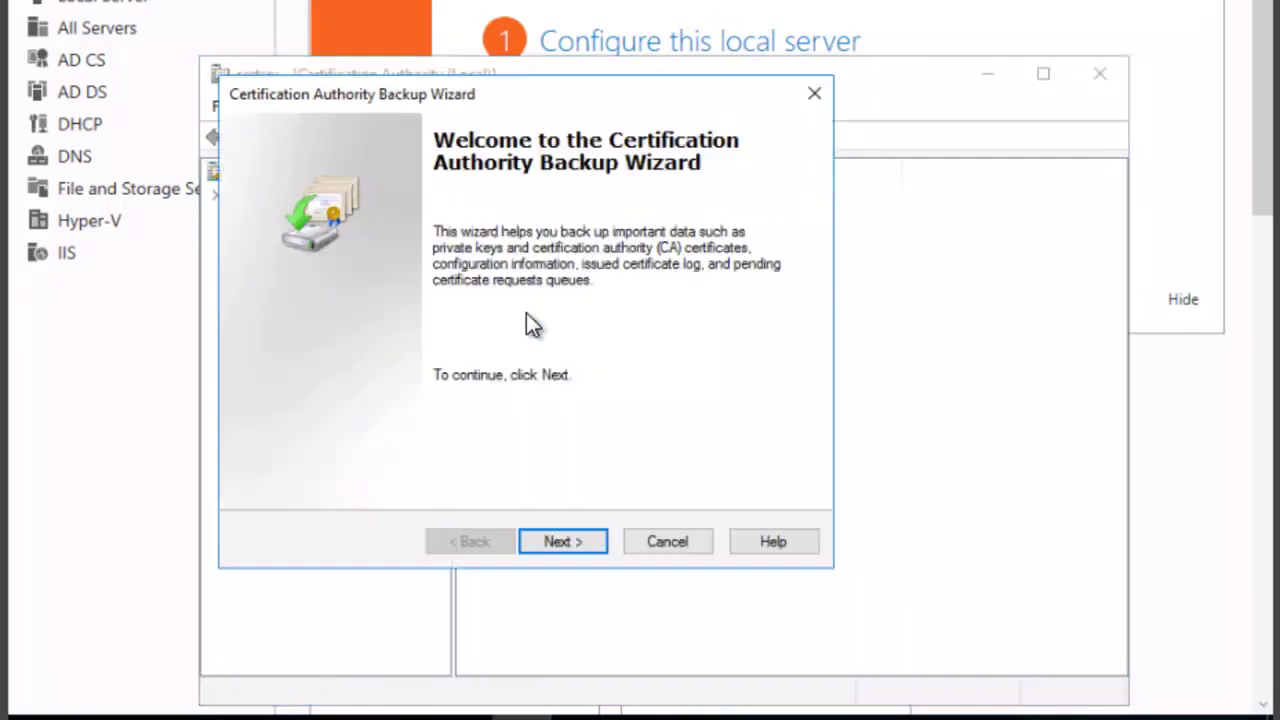
left_click(561, 545)
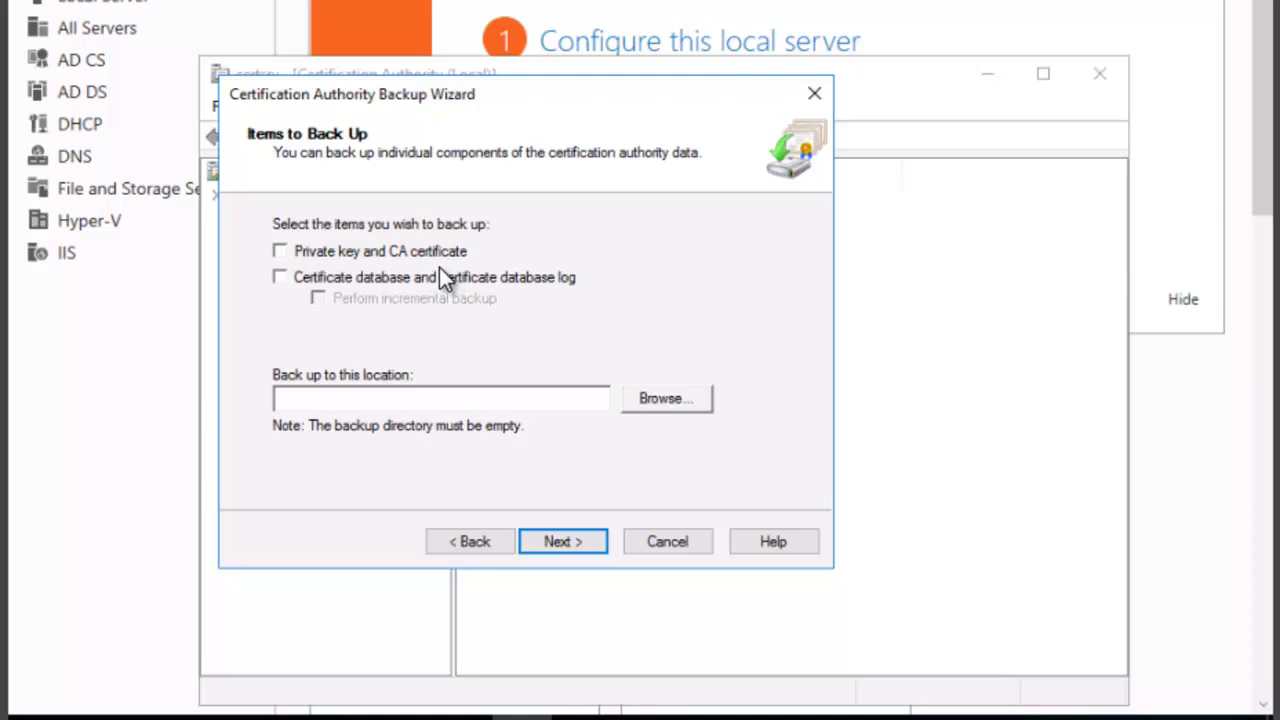
- Include 'Certificate database and certificate database log' in the backup
left_click(285, 280)
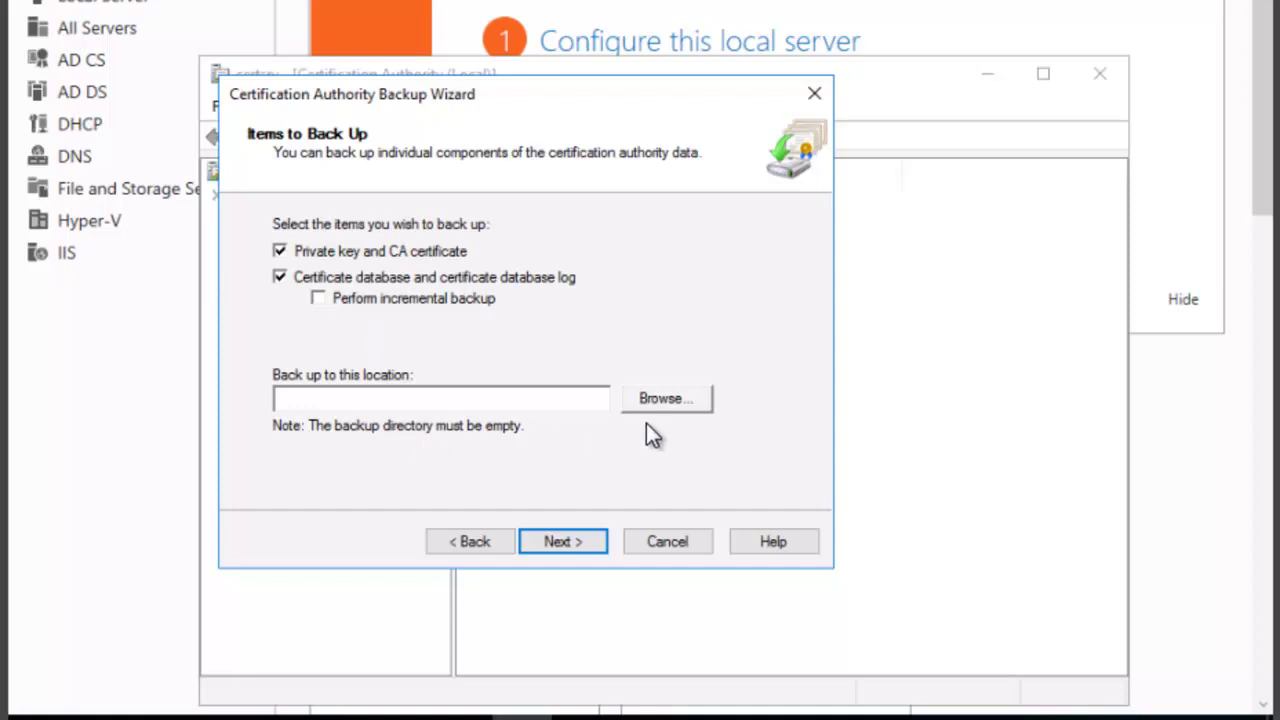
- Choose the Backup folder on Local Disk (C:) as the backup location
left_click(665, 398)
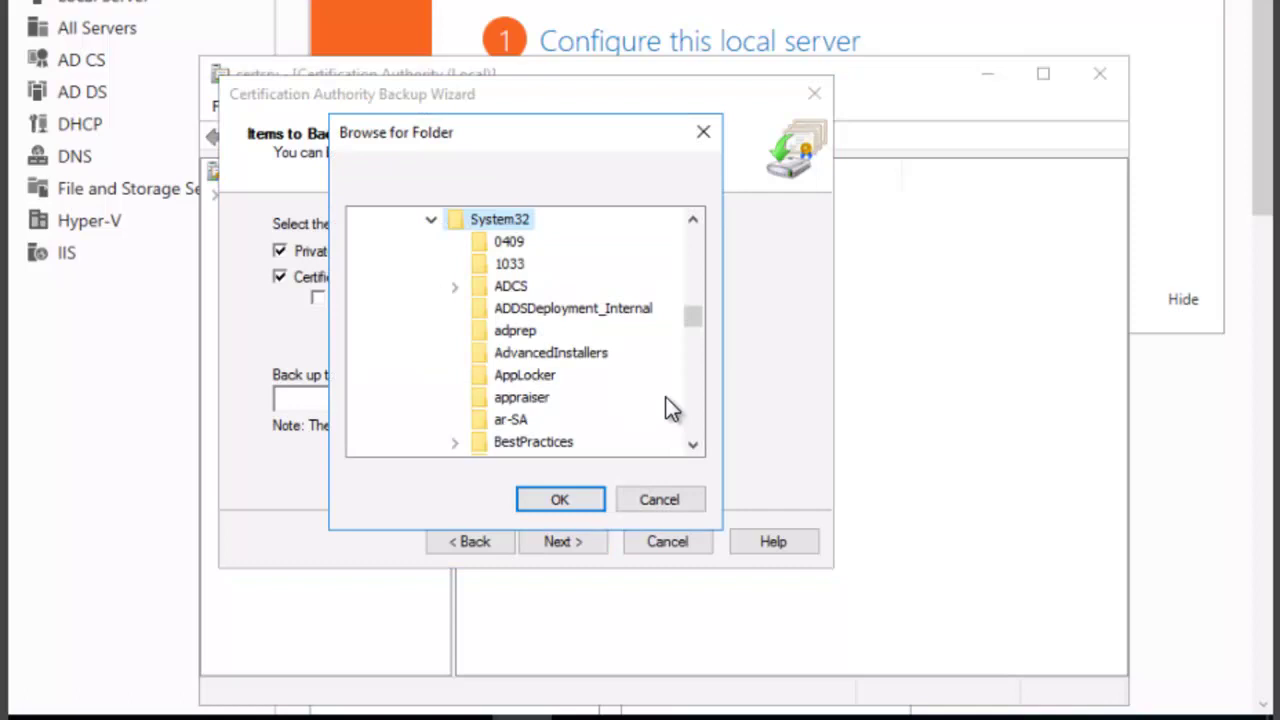
left_click(694, 223)
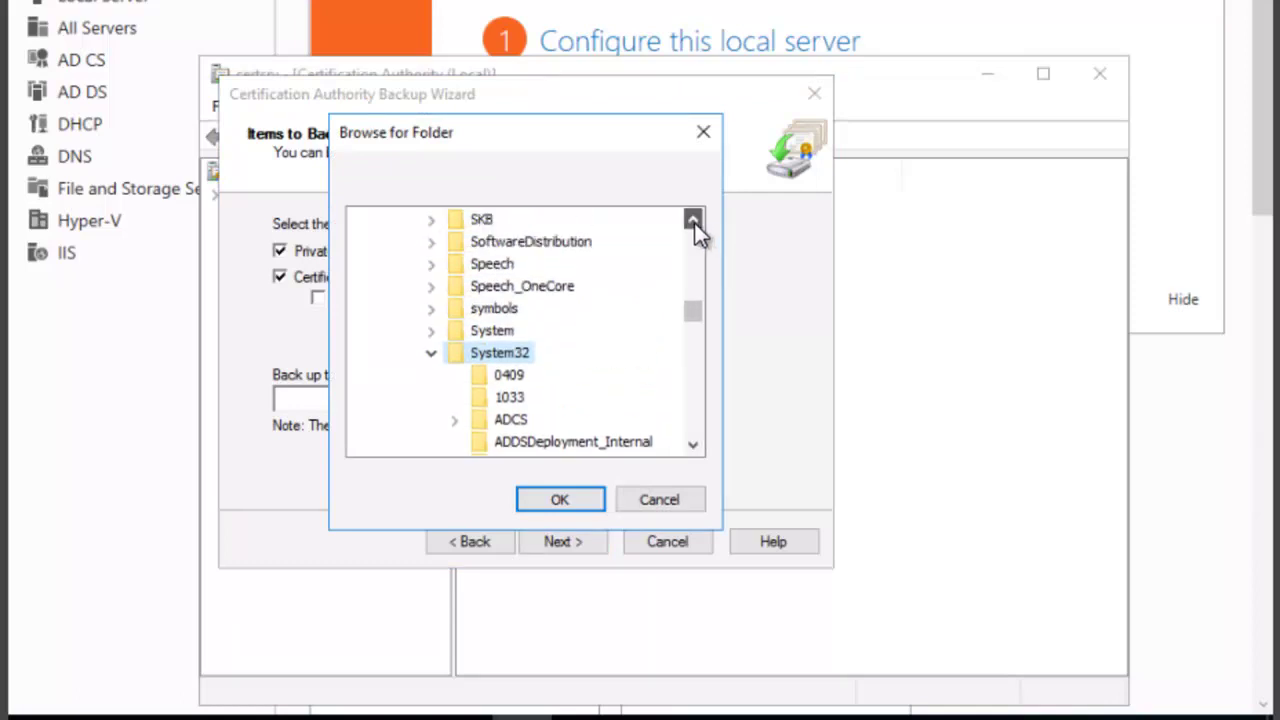
left_click_drag(694, 223, 693, 222)
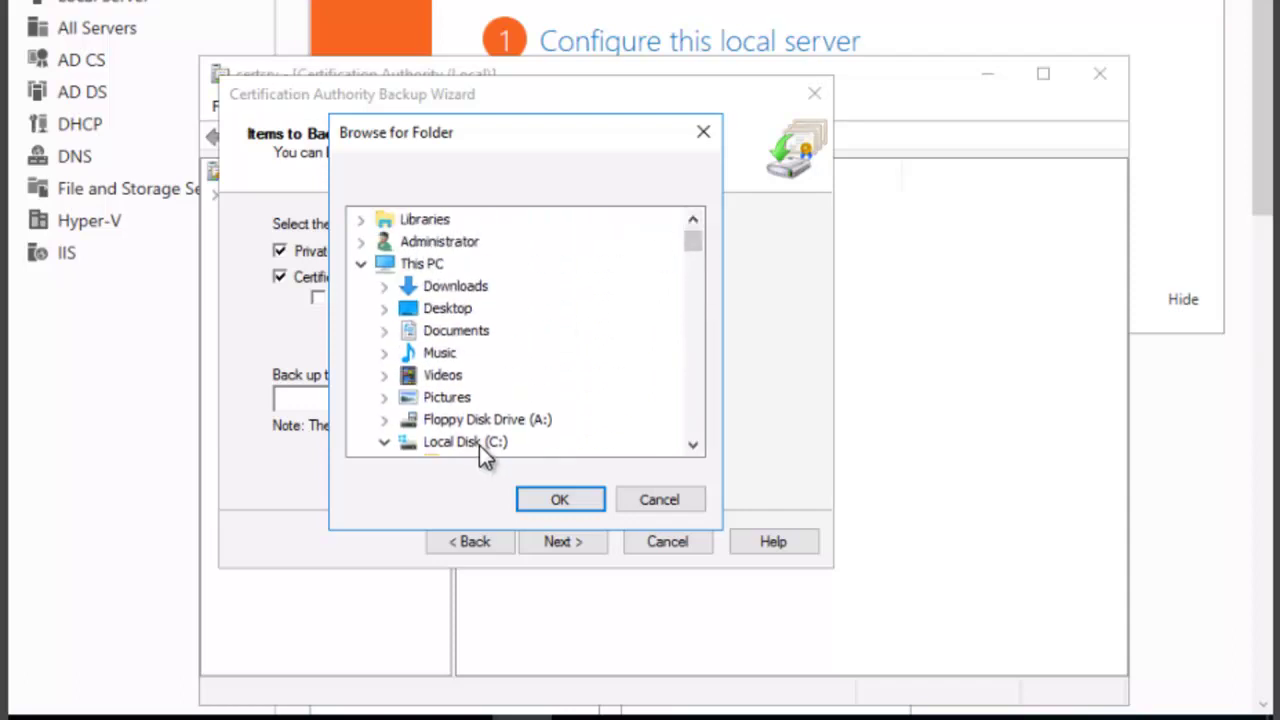
left_click_drag(696, 444, 694, 445)
left_click(473, 335)
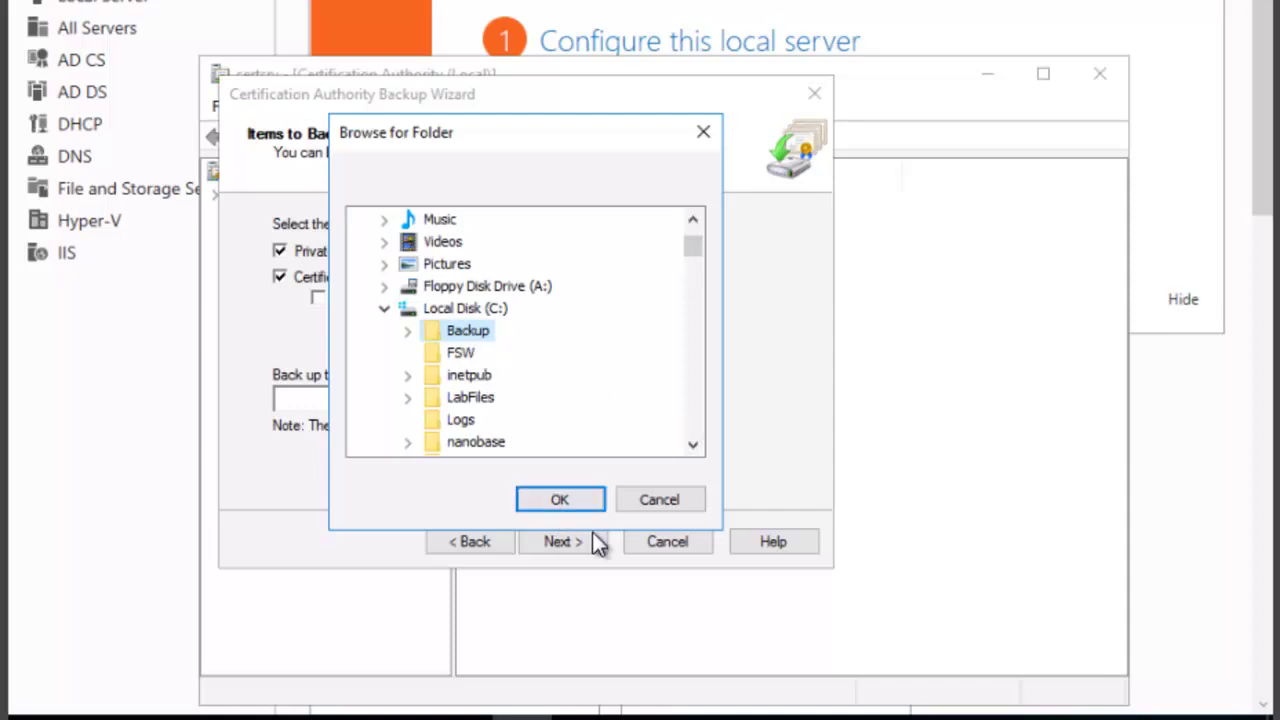
left_click(566, 500)
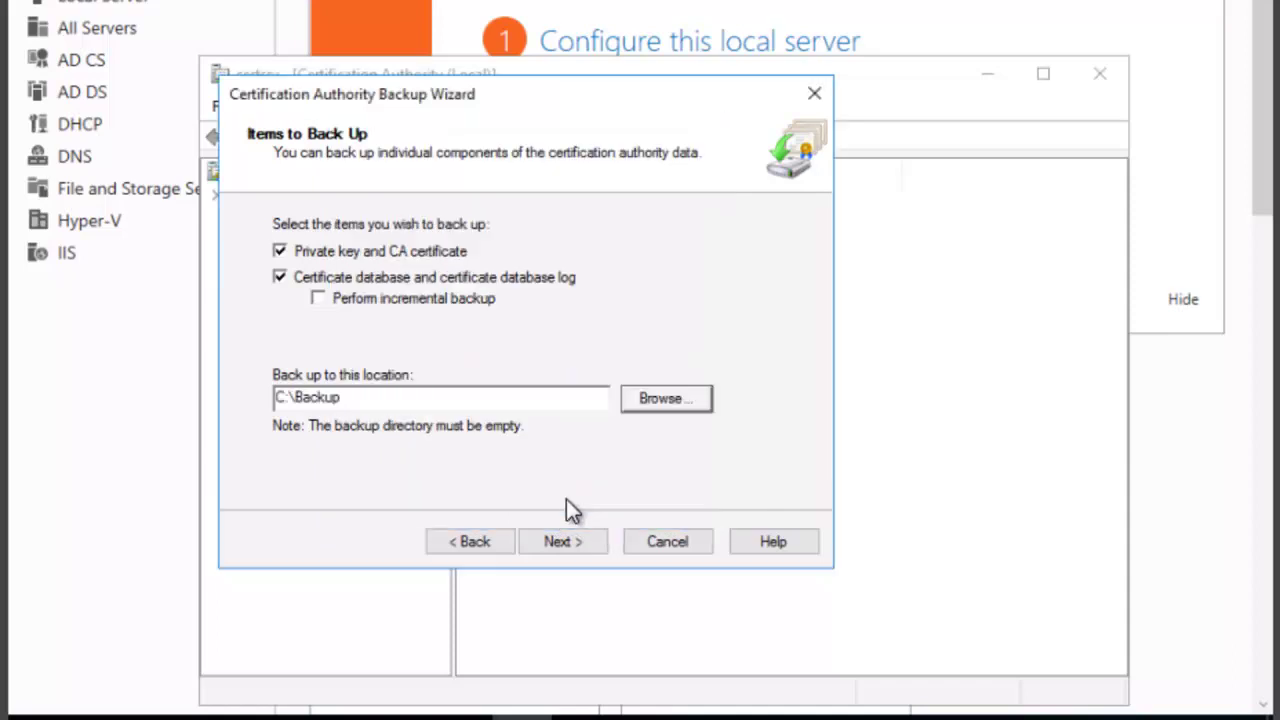
left_click(563, 542)
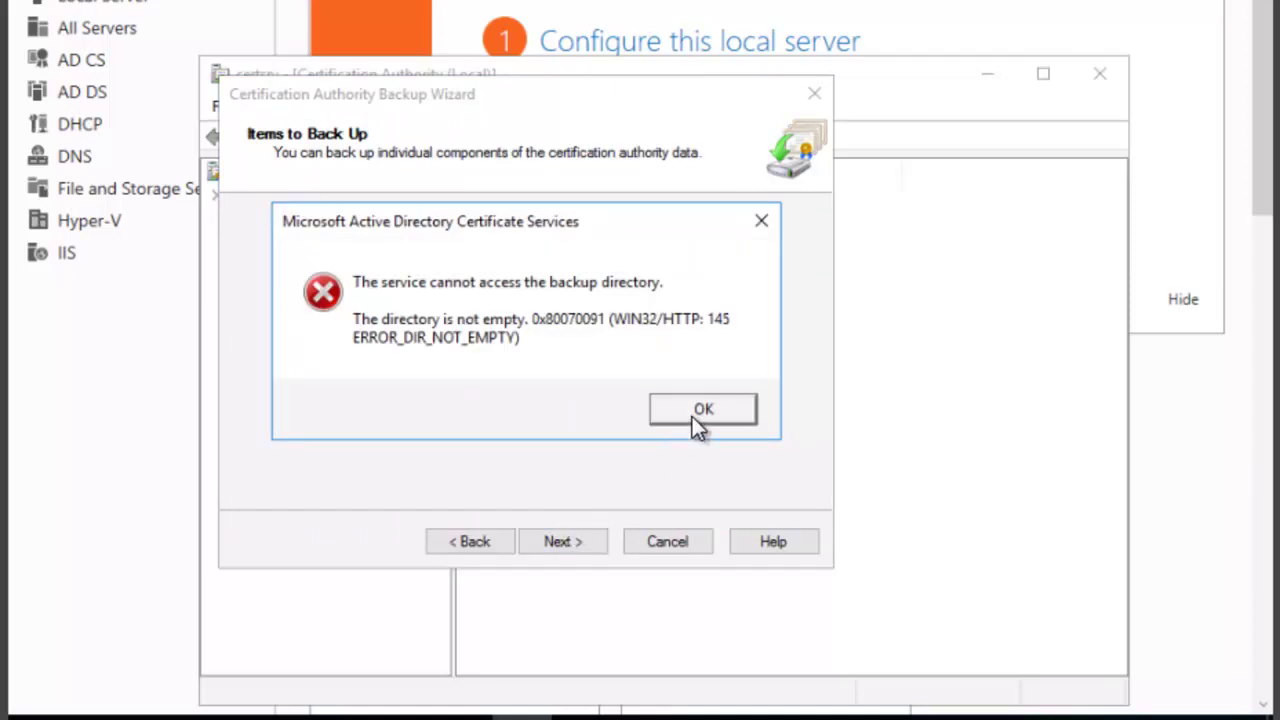
left_click(692, 416)
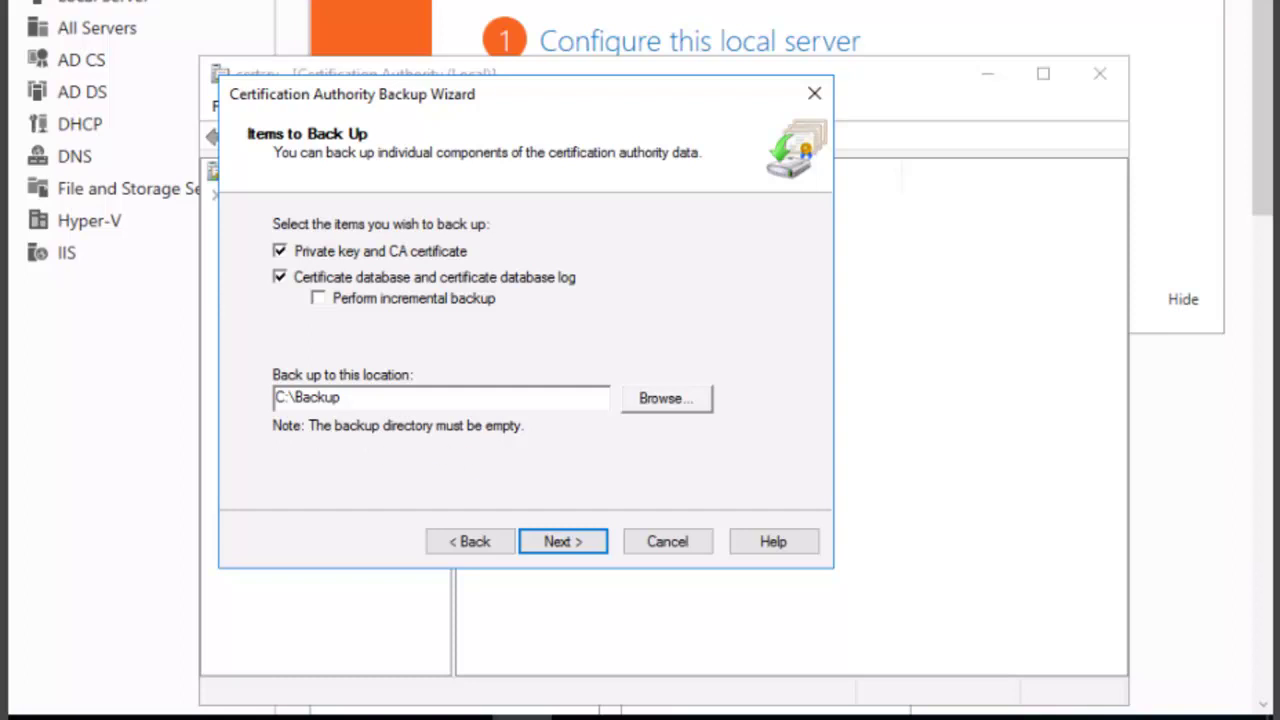
- Permanently delete the DataBase folder and contoso-DC-CA.p12 from C:\Backup, then close Explorer
key("super+e")
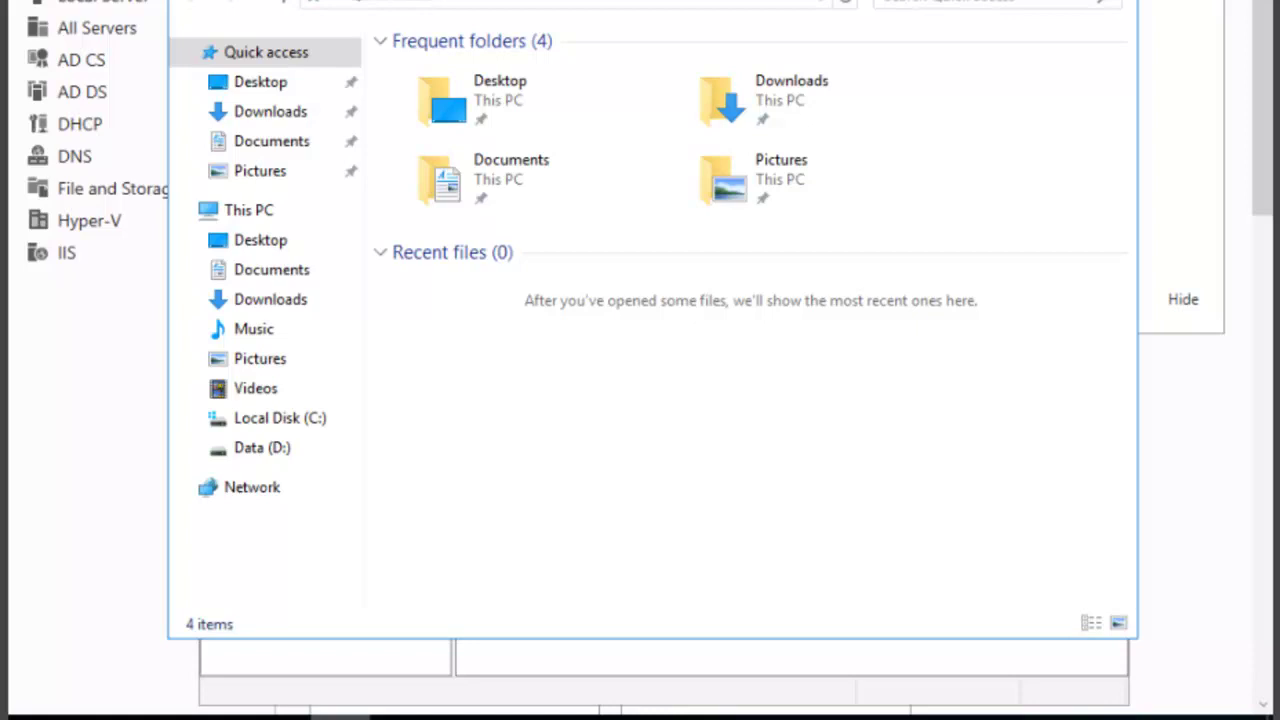
left_click(311, 418)
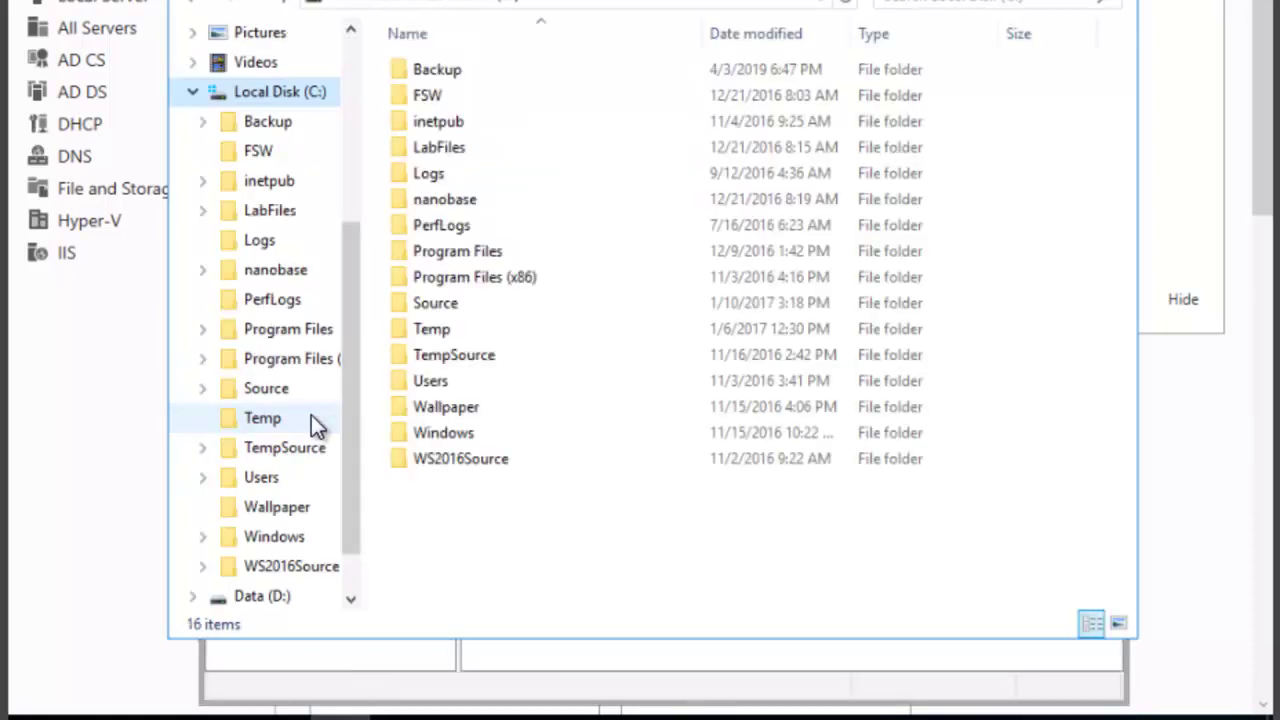
left_click(453, 71)
double_click(453, 71)
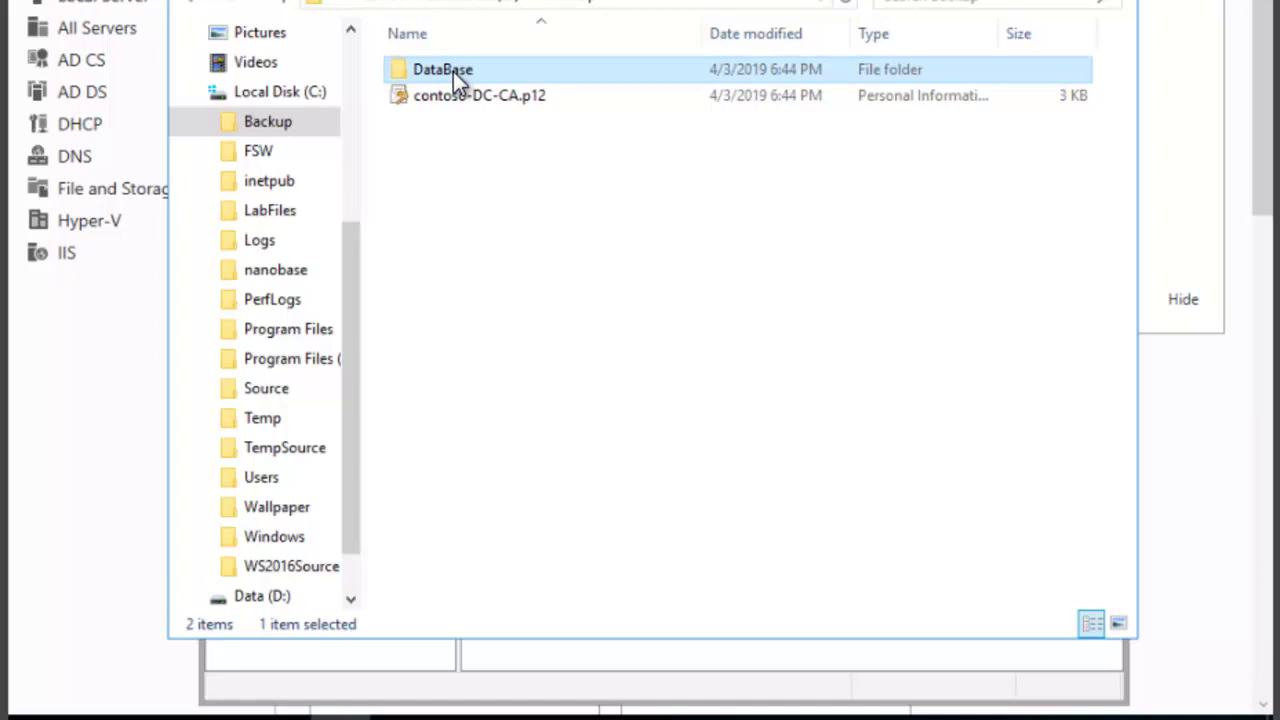
left_click(468, 101, "shift")
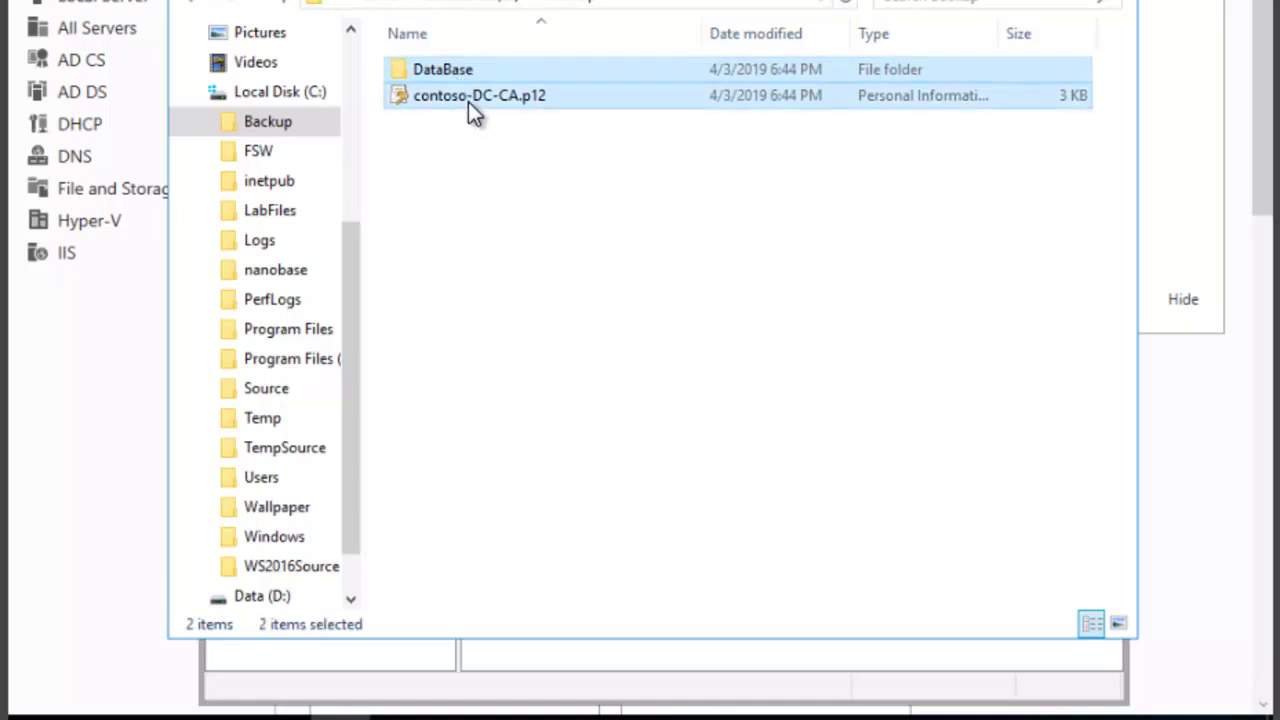
key("shift+Delete")
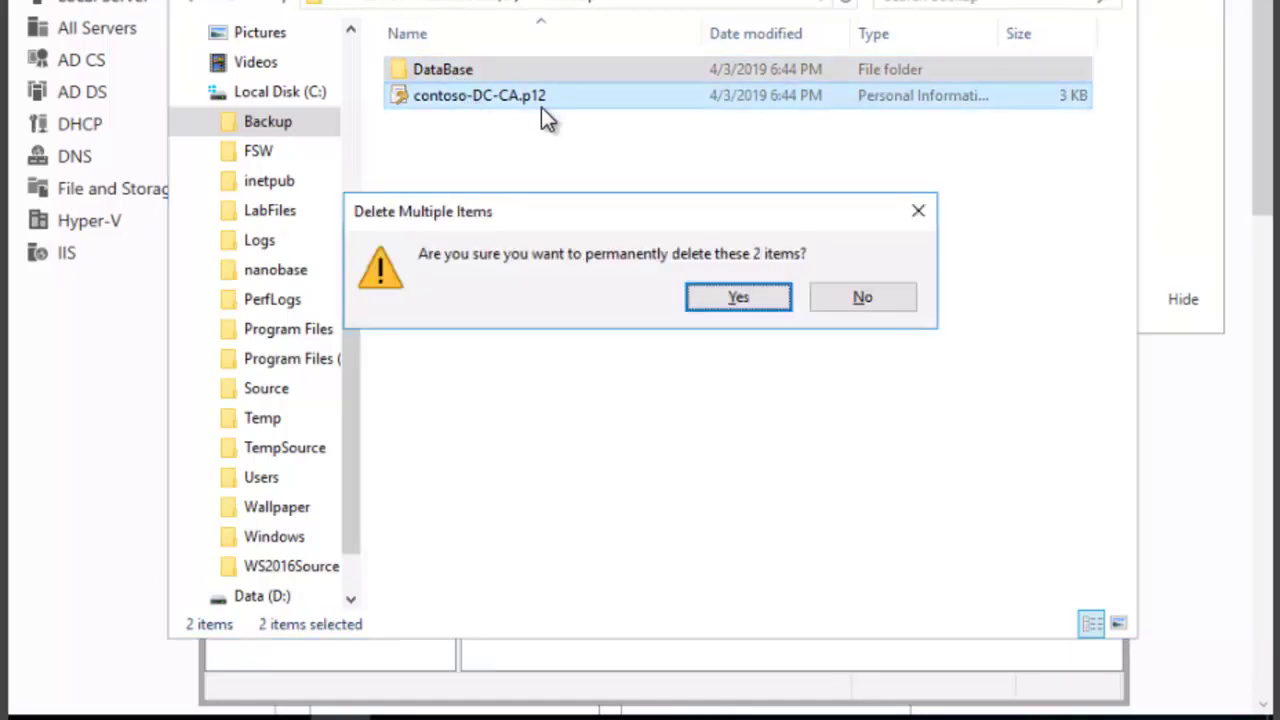
left_click(726, 297)
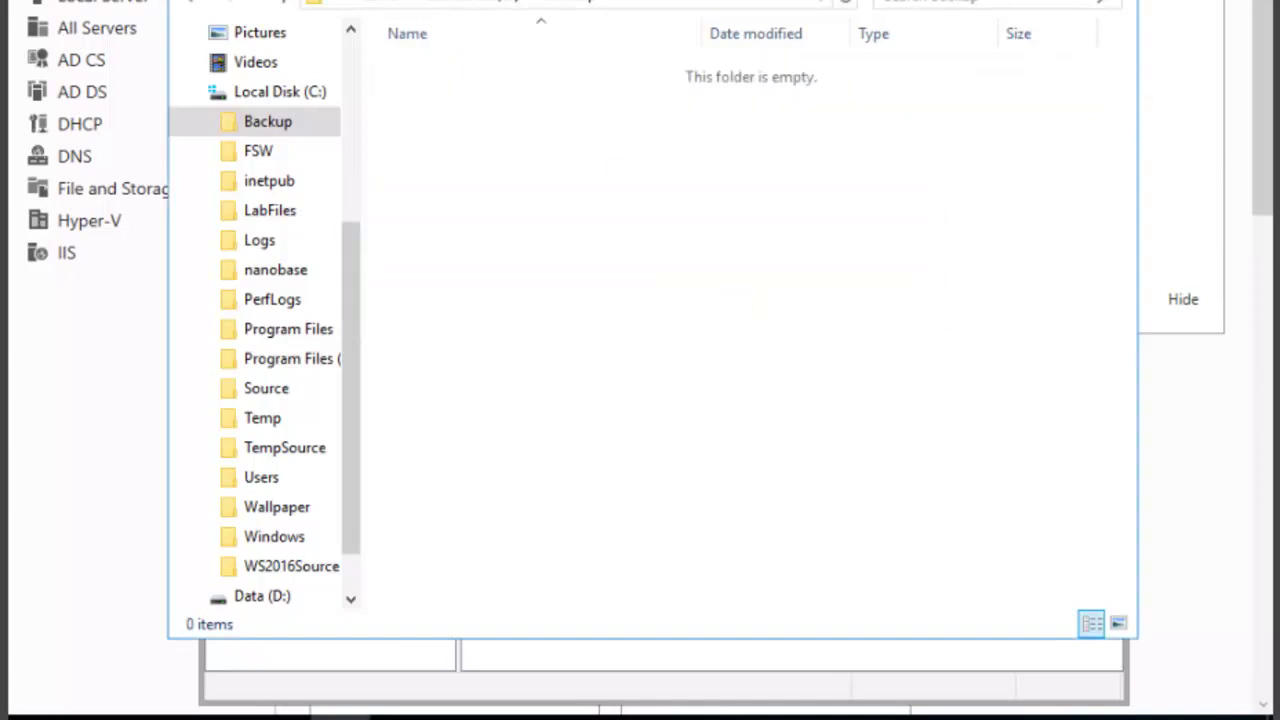
key("alt+F4")
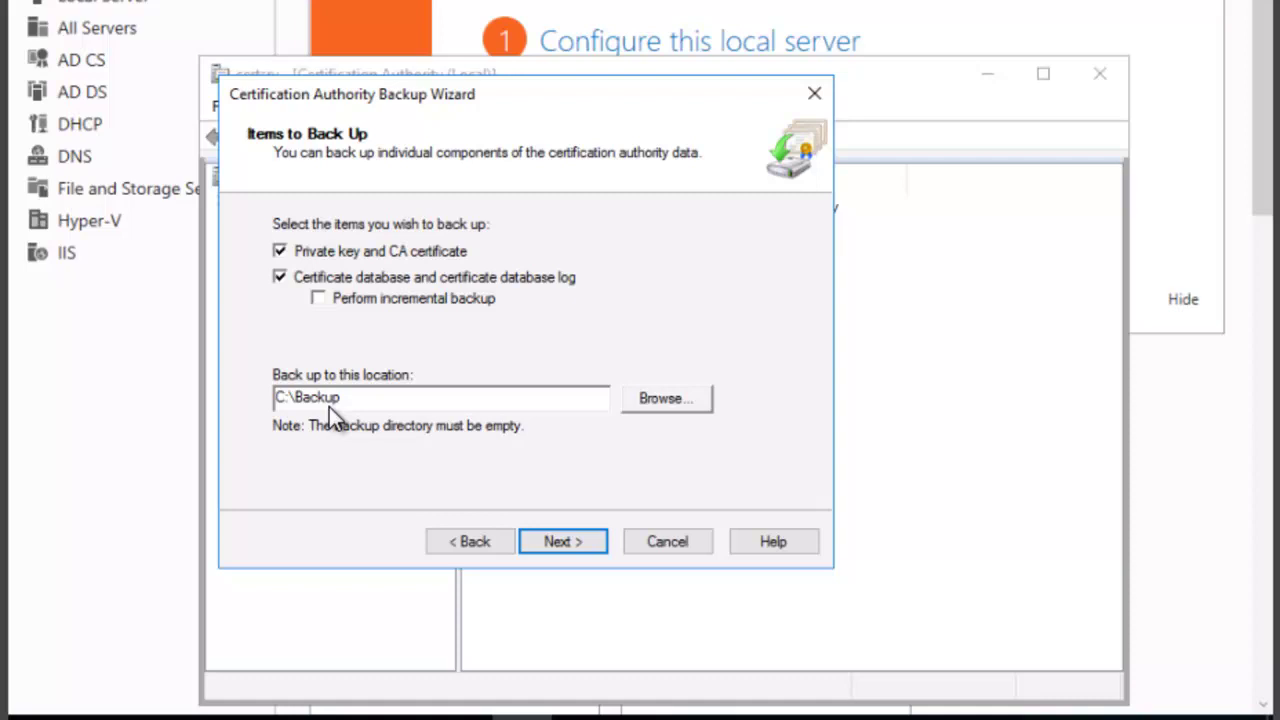
- Enter and confirm a backup password, then finish the wizard to run the backup
left_click(562, 541)
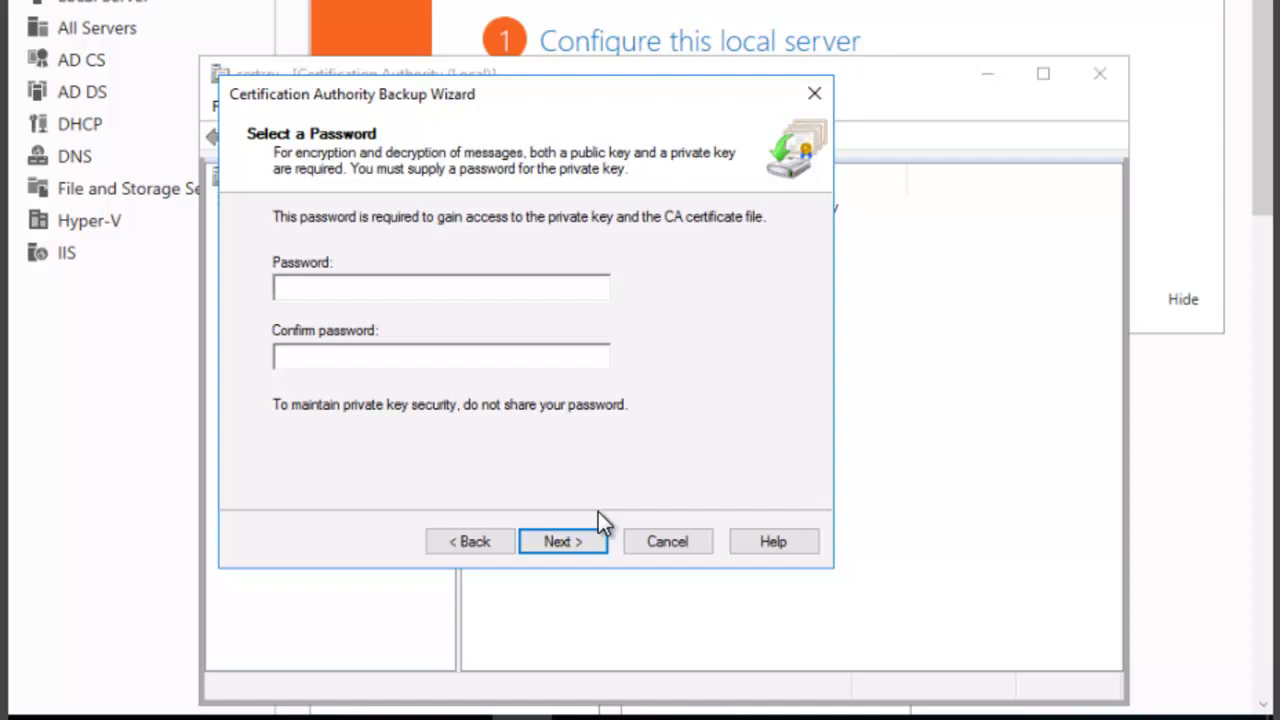
type("Password12")
left_click(602, 362)
type("Password1!")
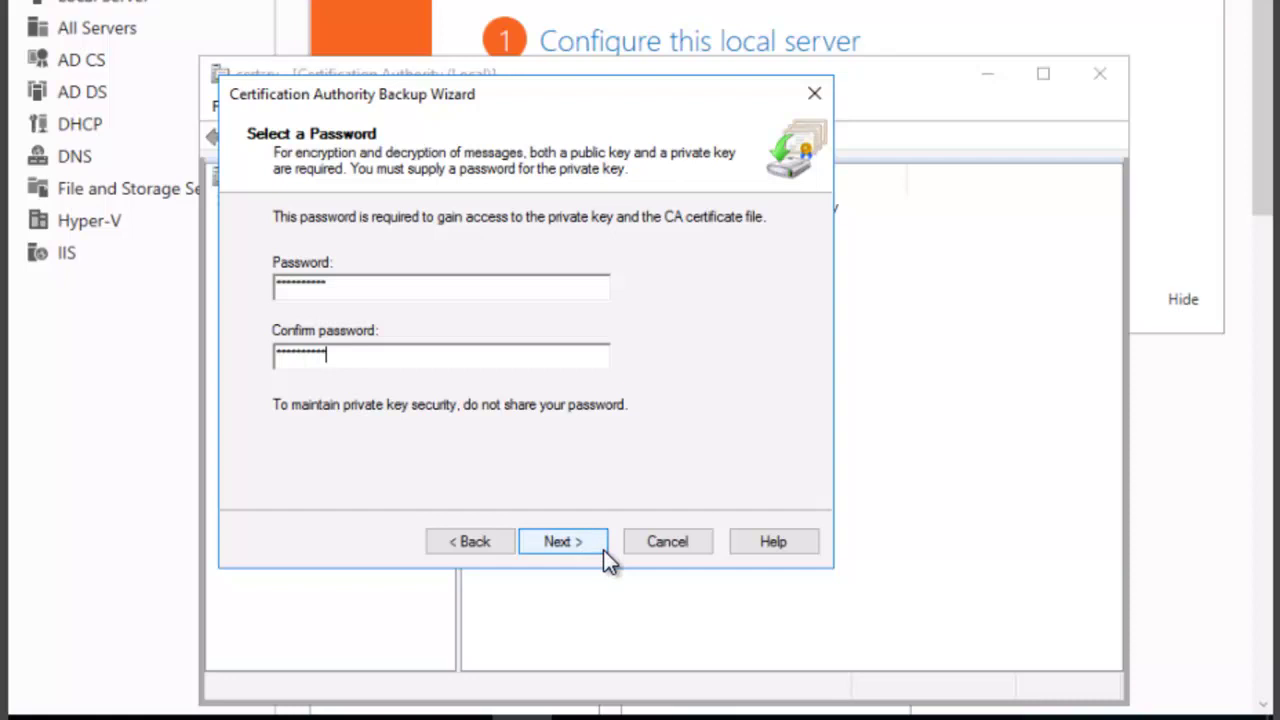
left_click(558, 542)
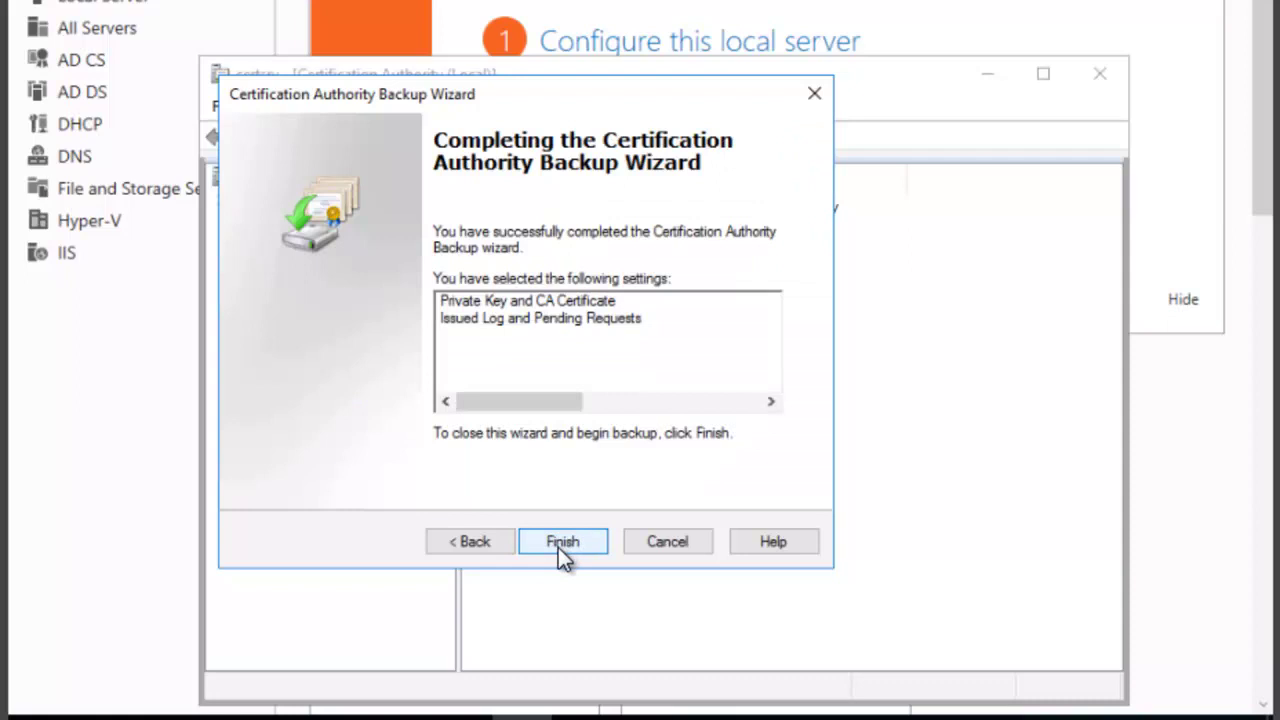
left_click(559, 549)
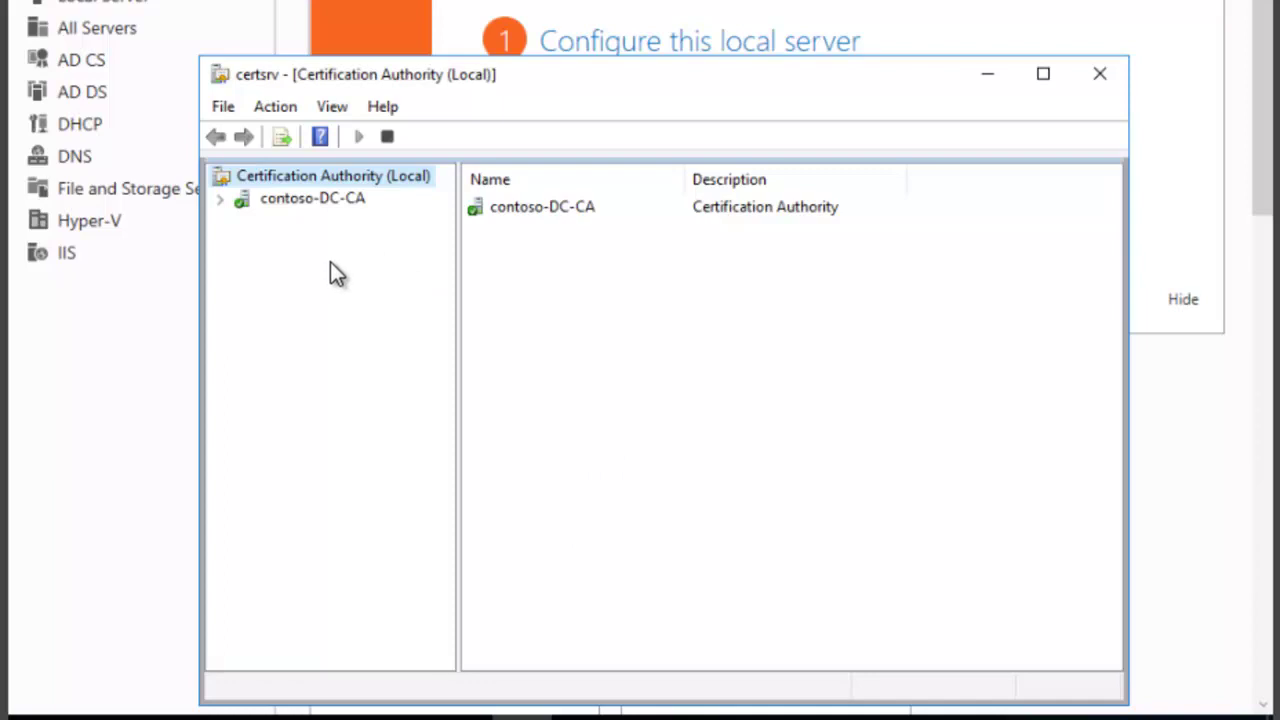
- Launch Restore CA for contoso-DC-CA and agree to stop AD Certificate Services
right_click(303, 205)
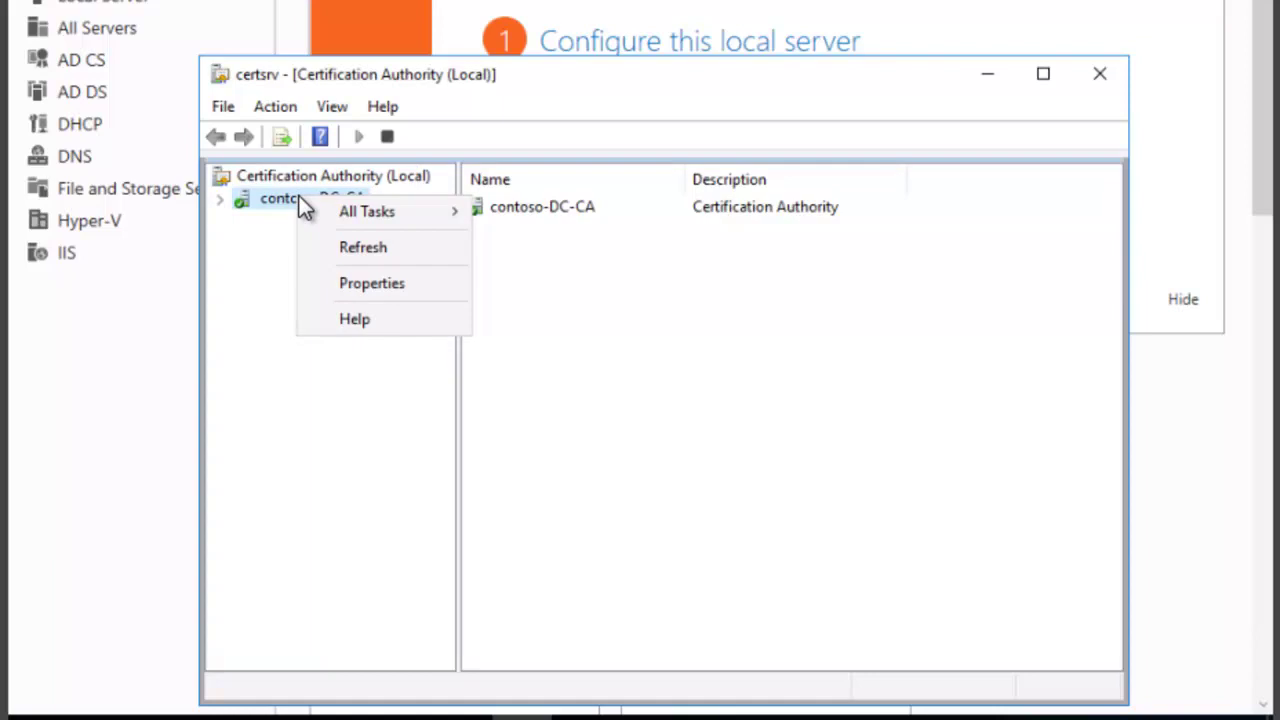
mouse_move(354, 219)
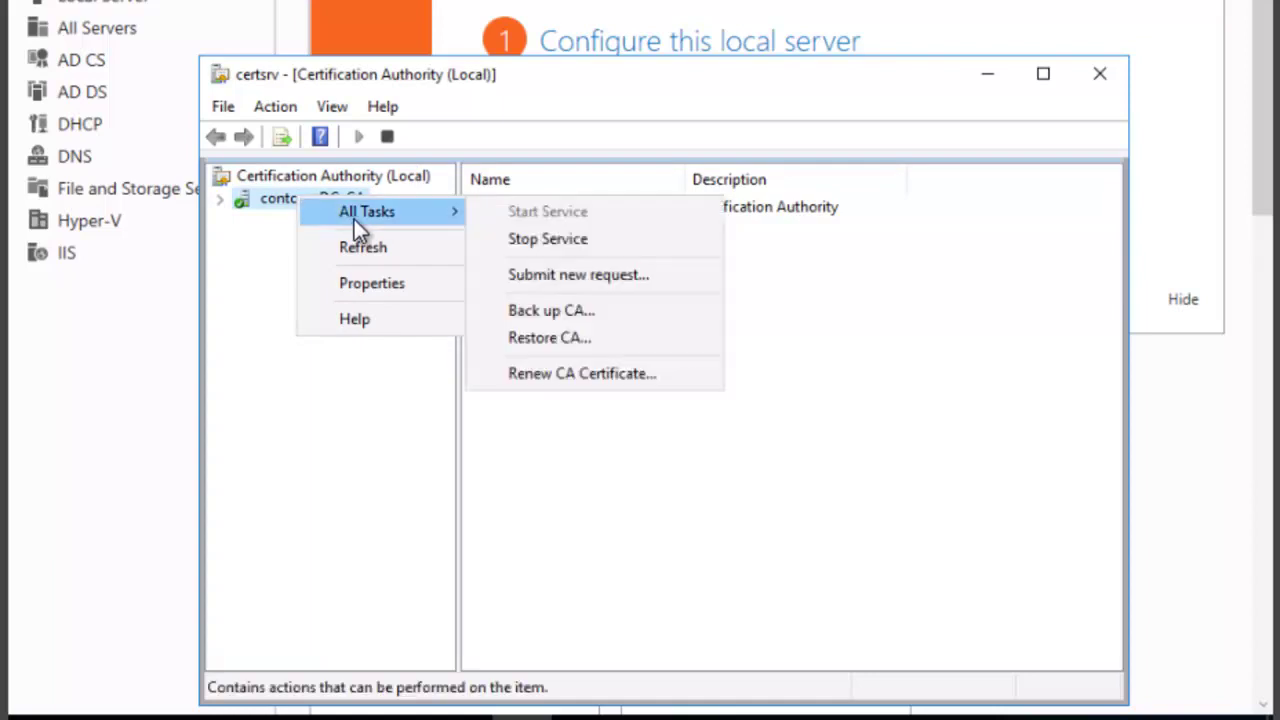
left_click(537, 339)
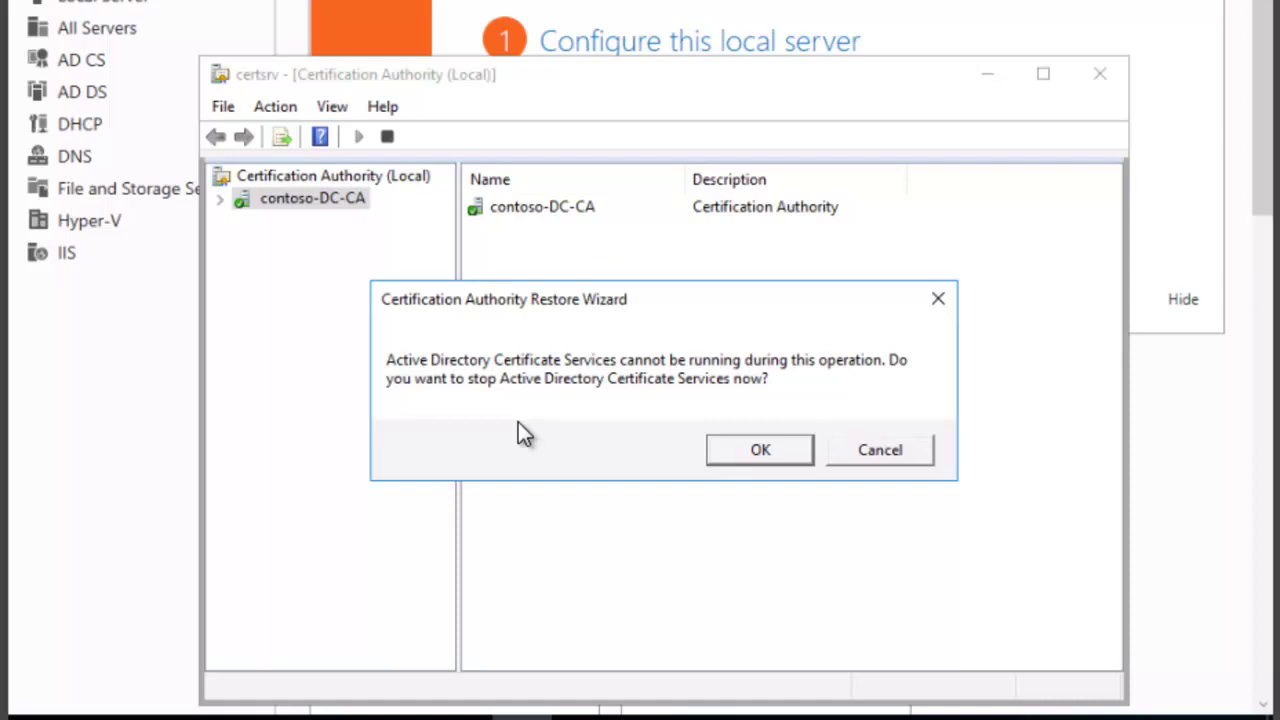
left_click(760, 455)
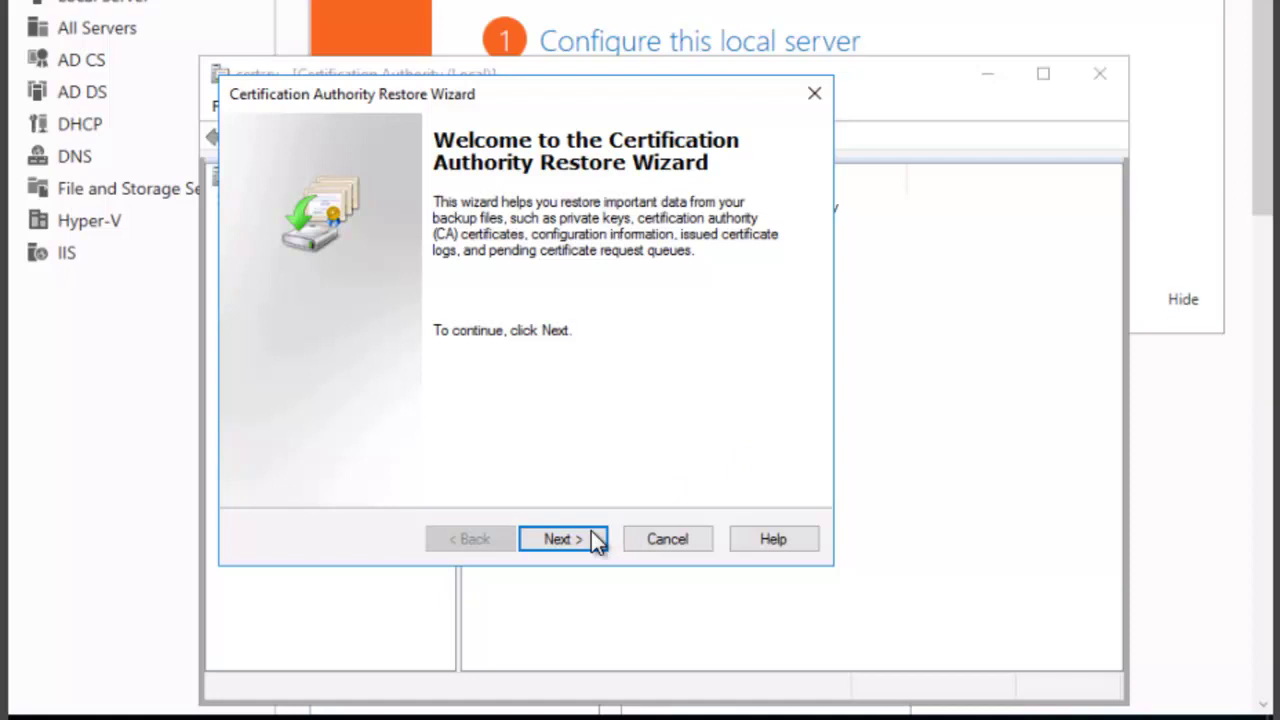
- Select Local Disk (C:) > Backup as the folder to restore from
left_click(562, 545)
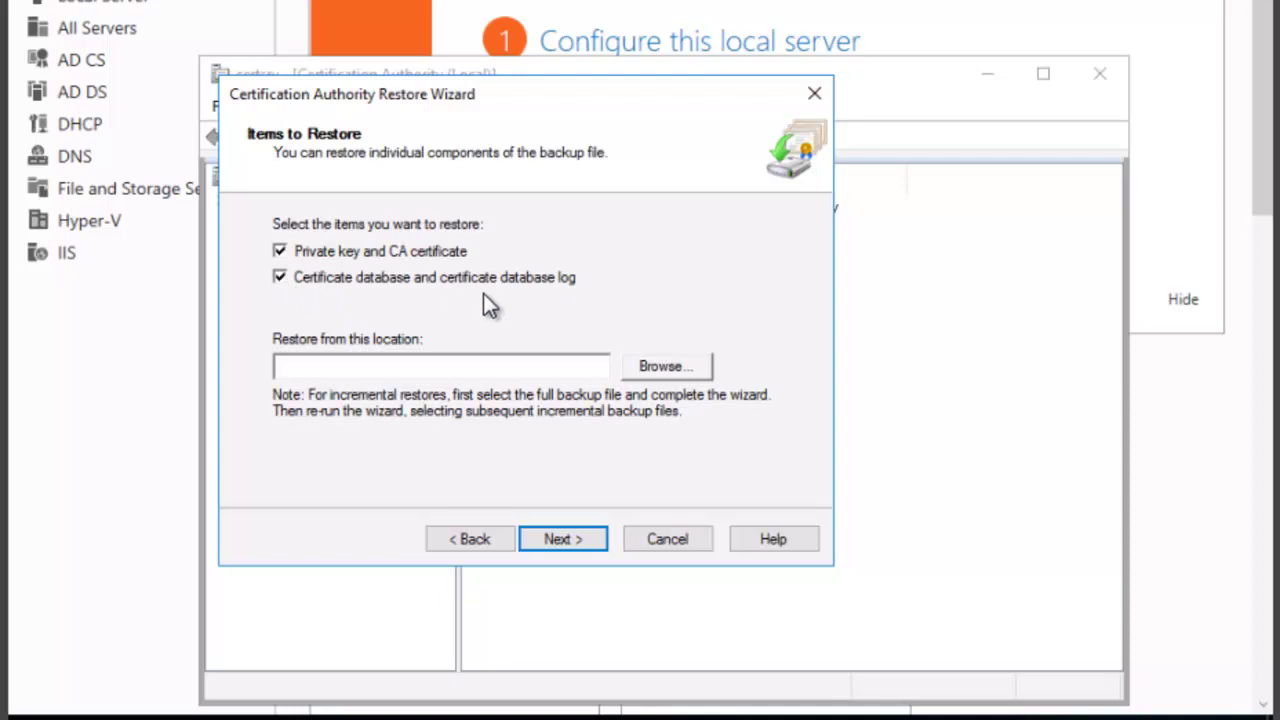
left_click(663, 367)
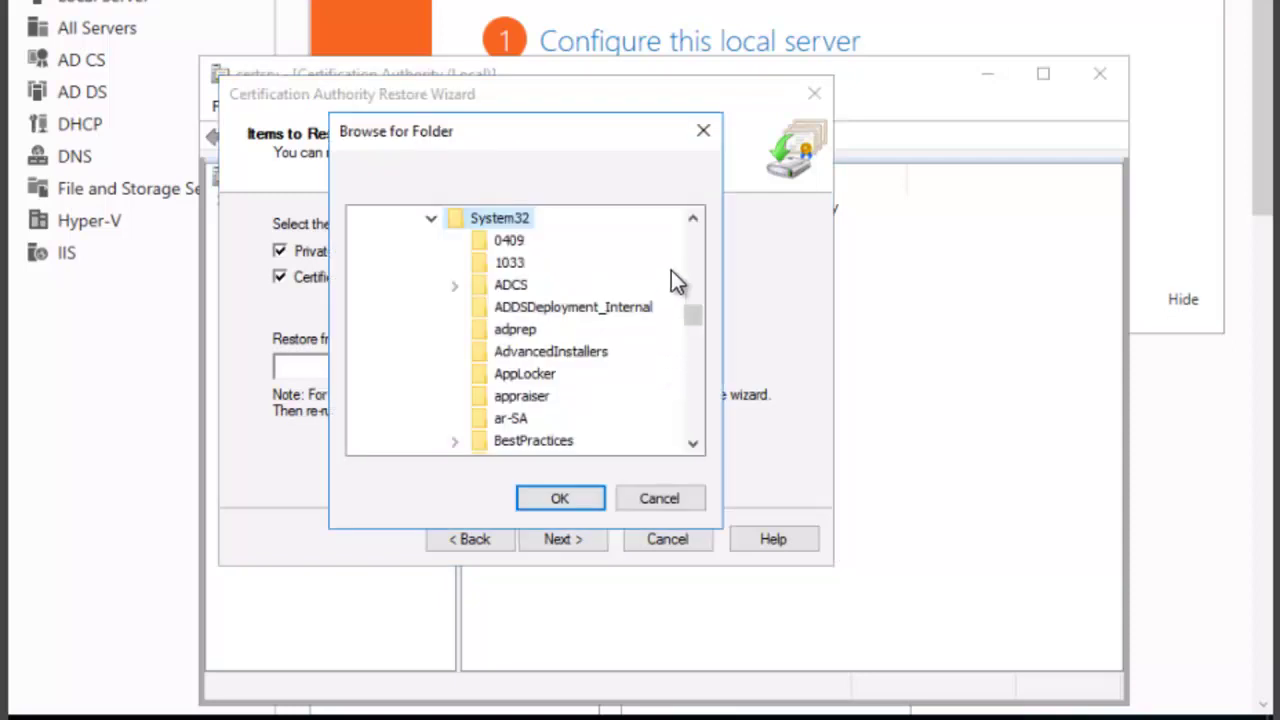
left_click(693, 217)
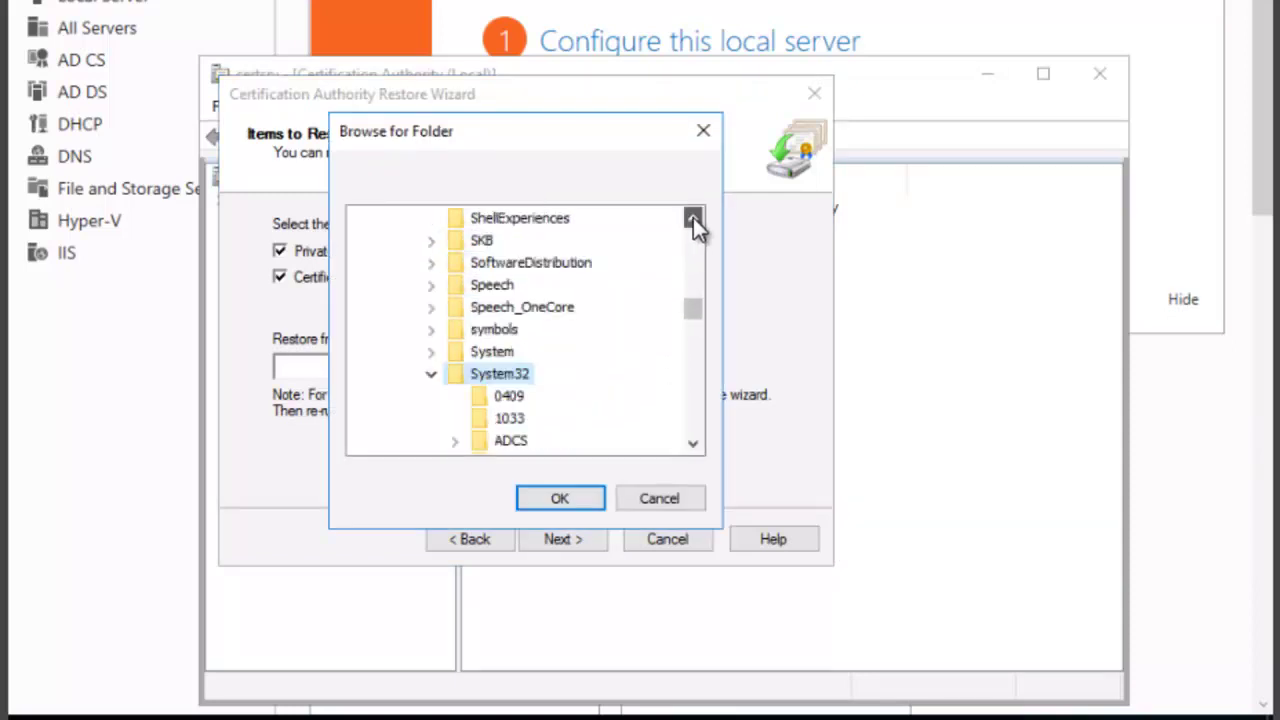
left_click_drag(693, 217, 693, 216)
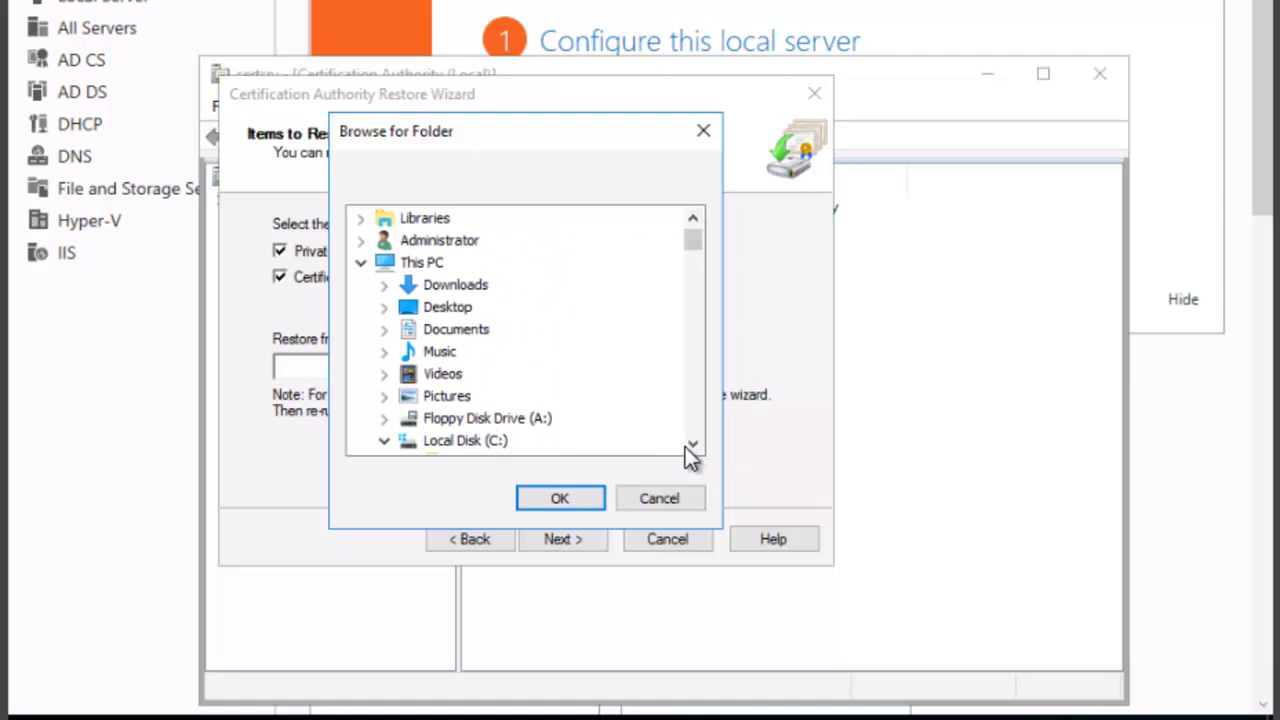
left_click_drag(690, 445, 690, 445)
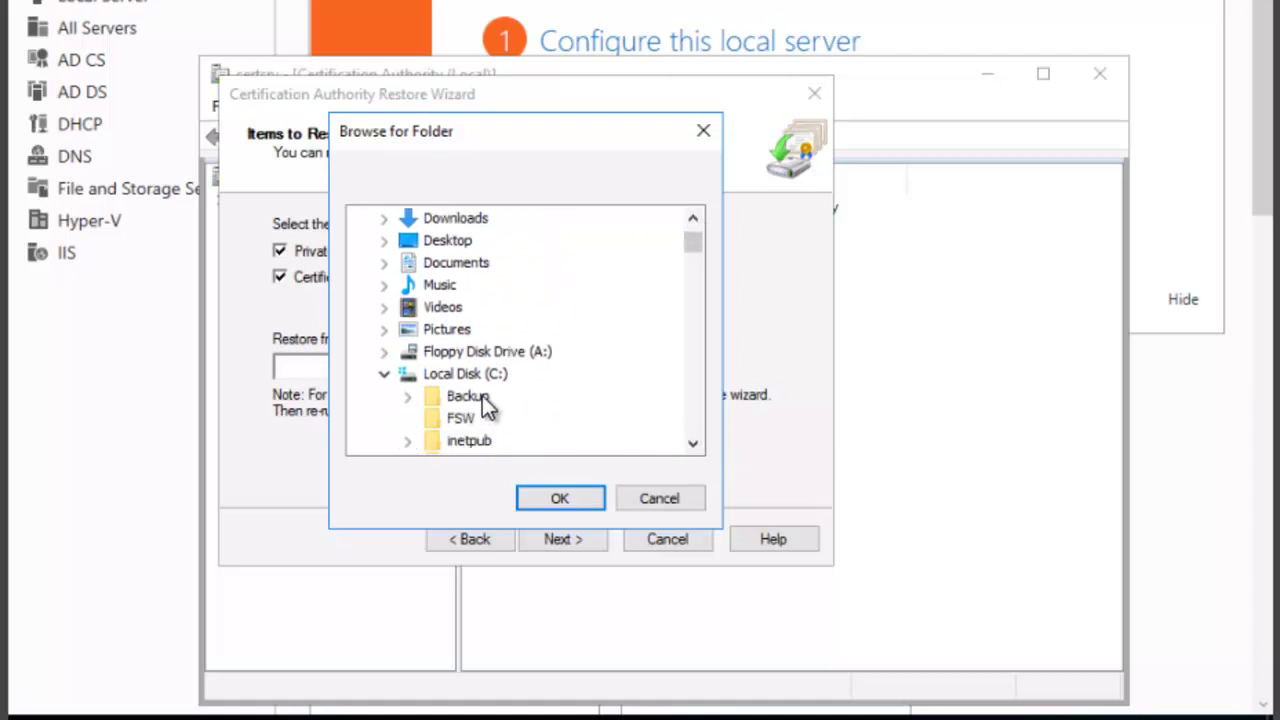
left_click(483, 400)
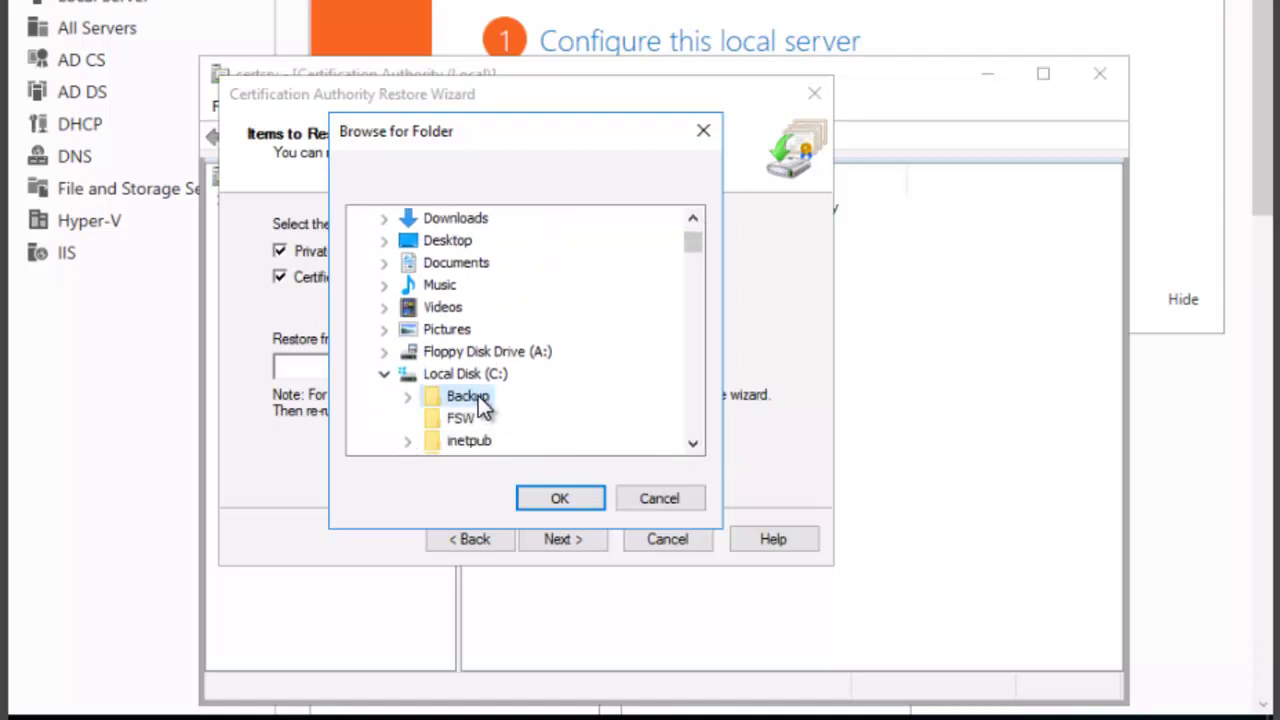
left_click(549, 494)
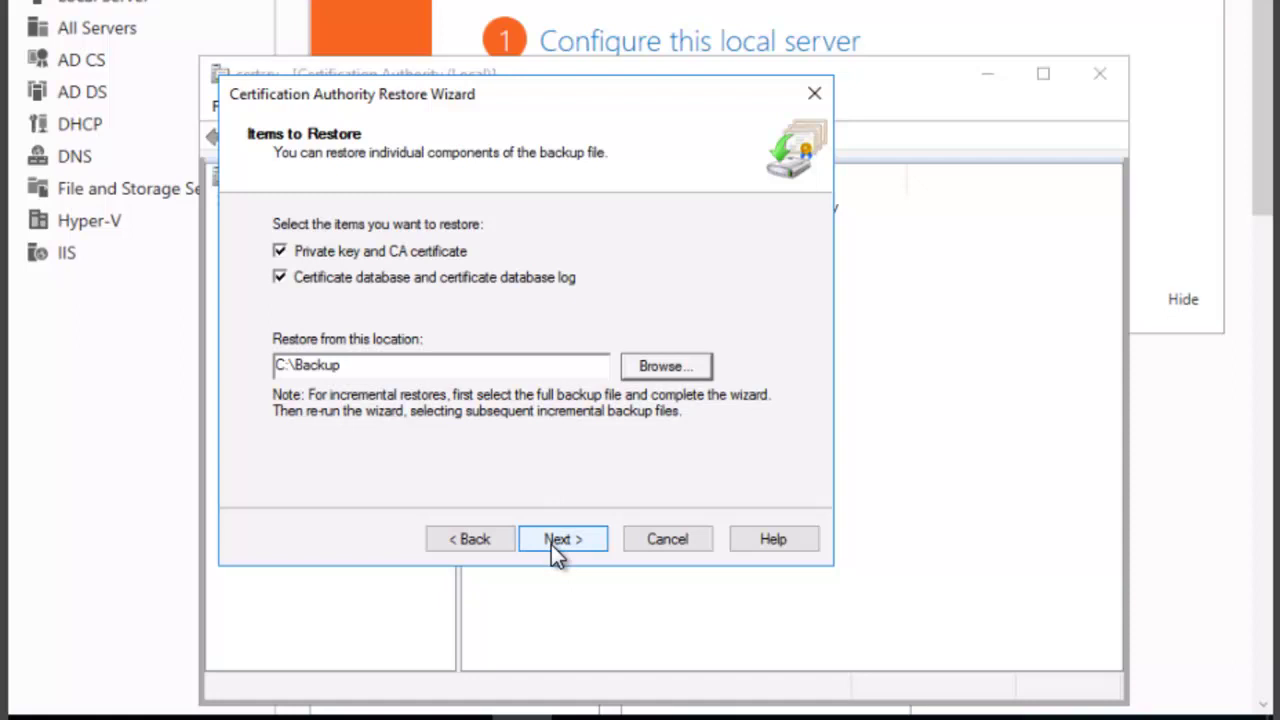
- Enter the backup's private-key password and finish the wizard to run the restore
left_click(551, 540)
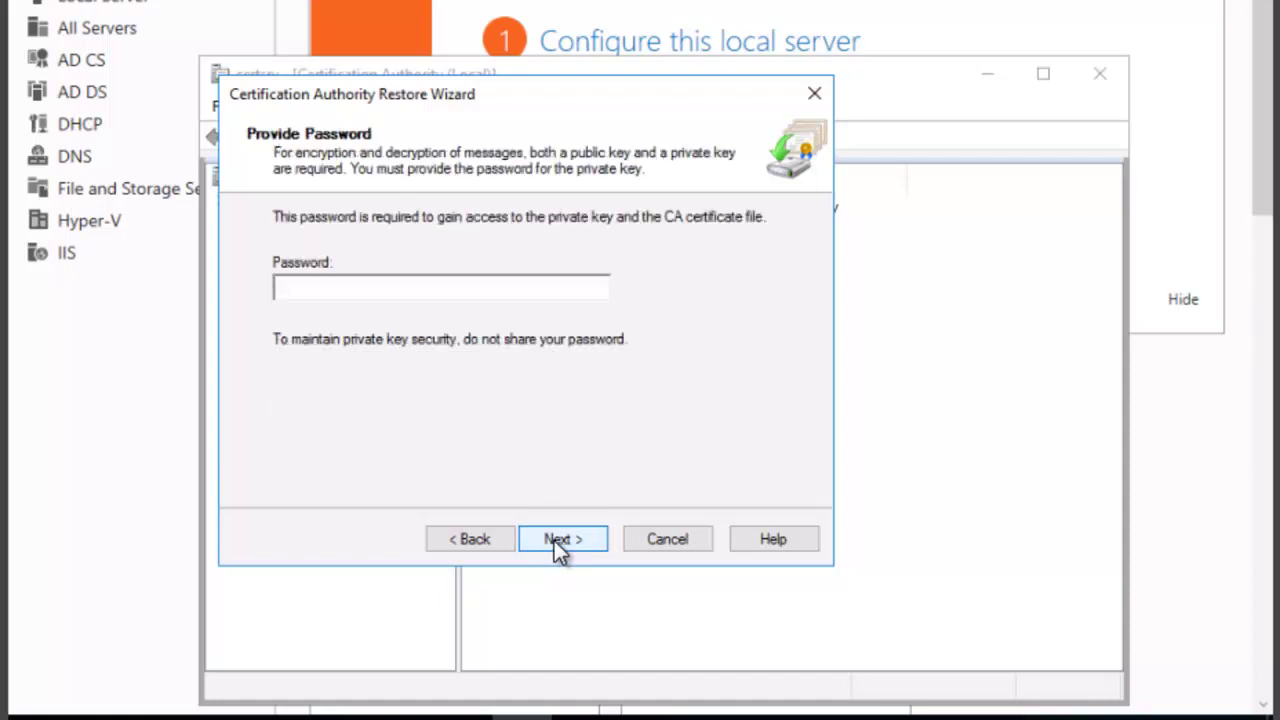
type("**********")
left_click(562, 539)
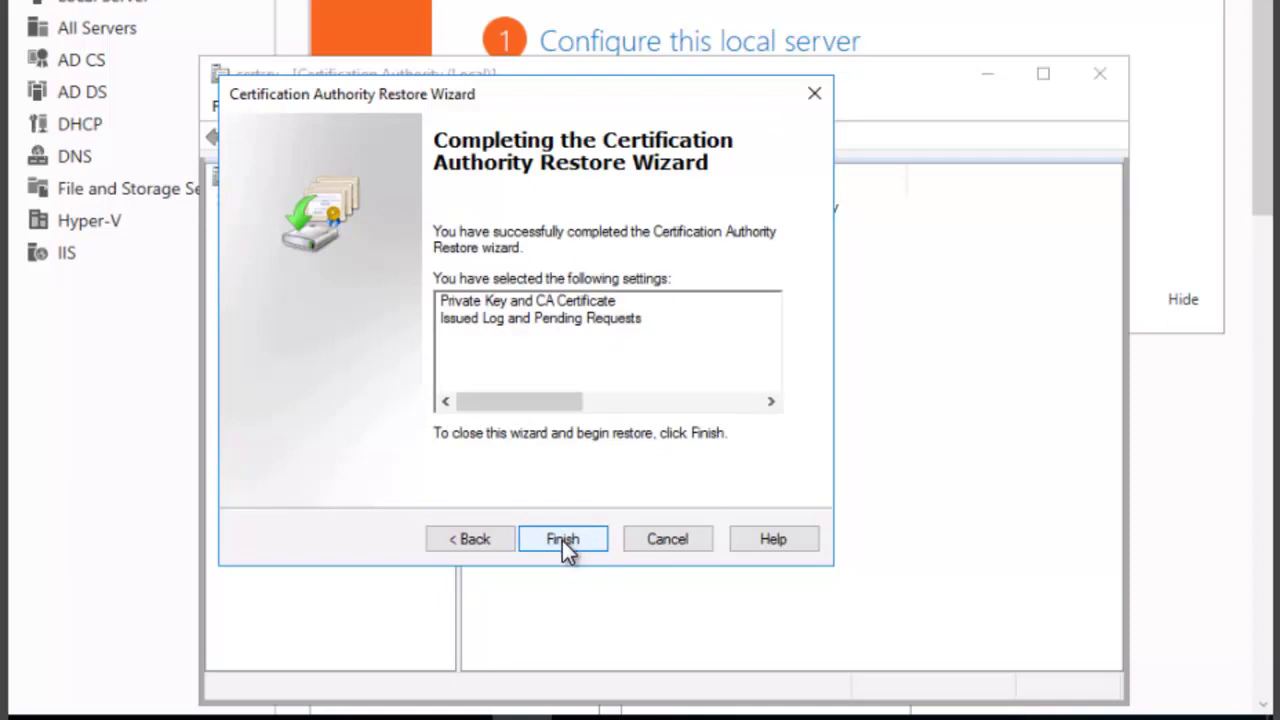
left_click(562, 540)
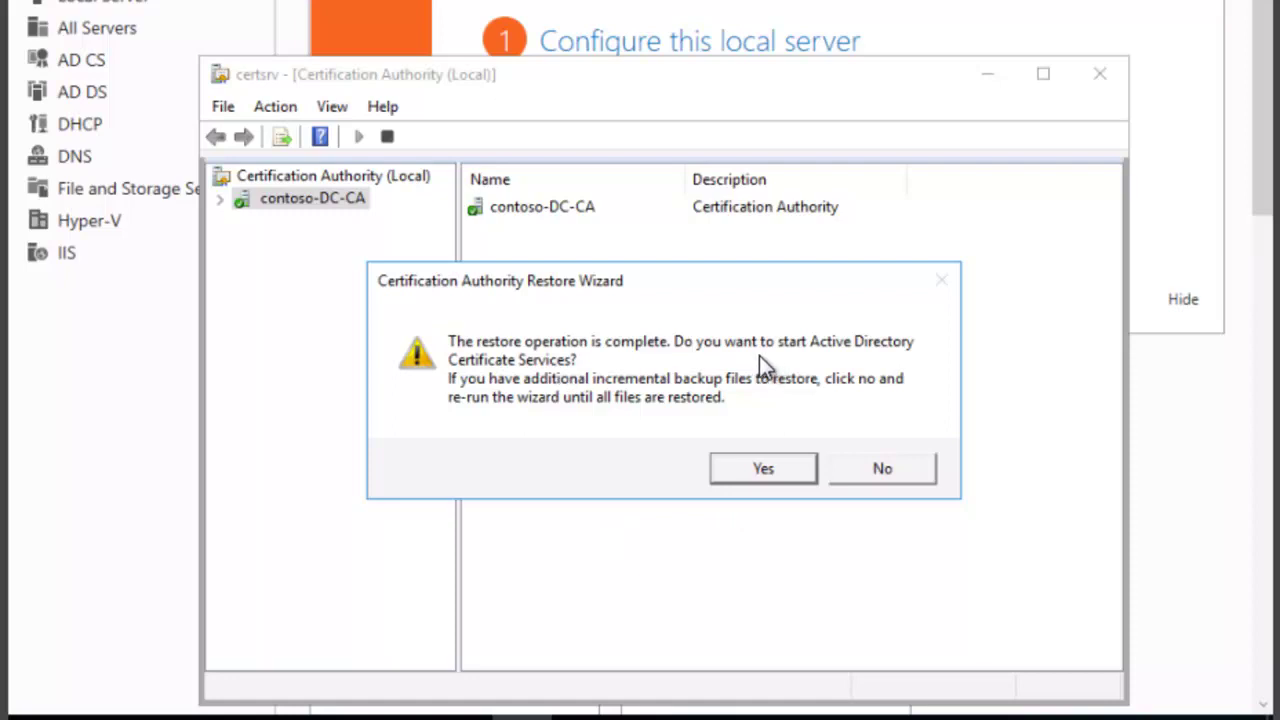
- Accept the post-restore prompt to start Active Directory Certificate Services
left_click(763, 469)
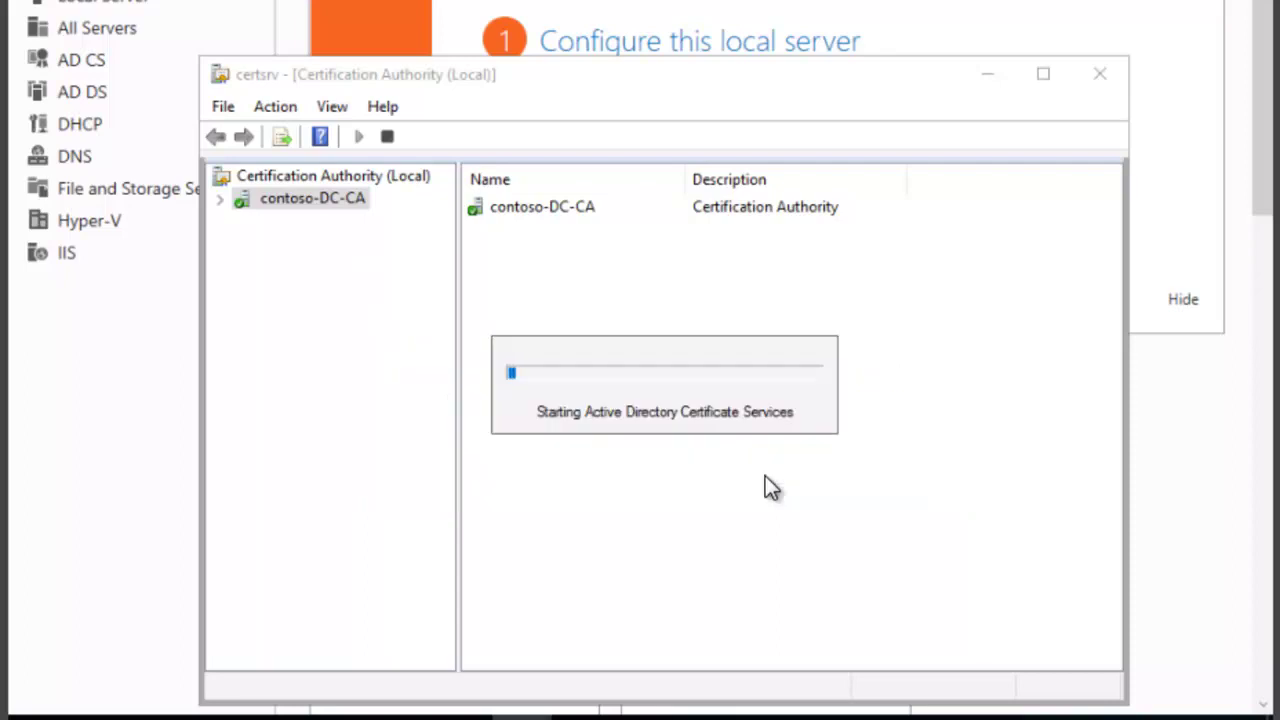